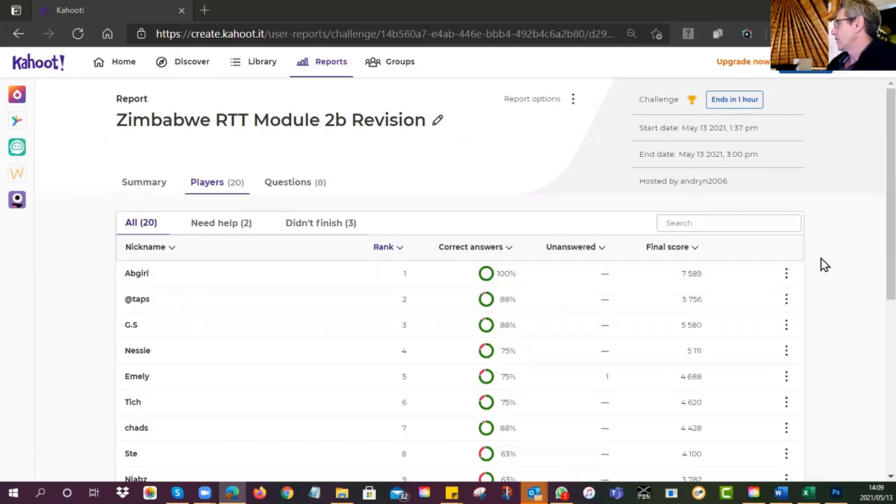
# Step: Switch the Zimbabwe RTT Module 2b Revision report from Players to its Questions (8) list
pyautogui.scroll(-5, 865, 263)
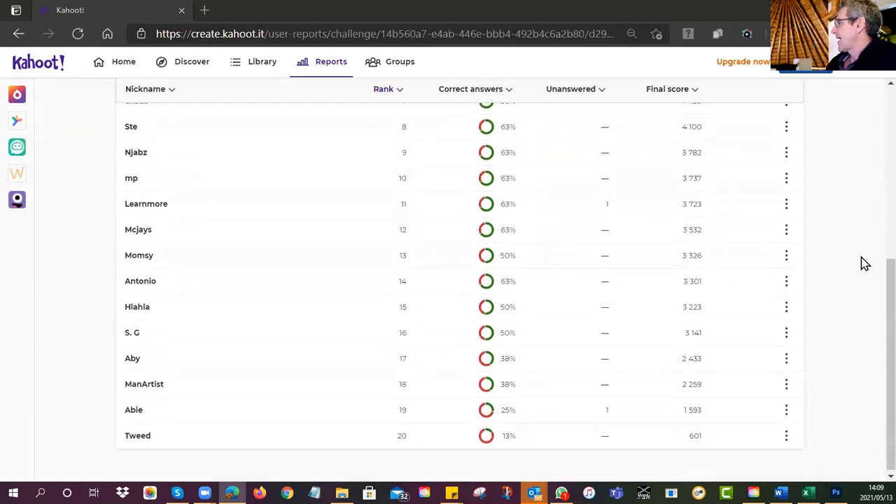
pyautogui.scroll(5, 865, 263)
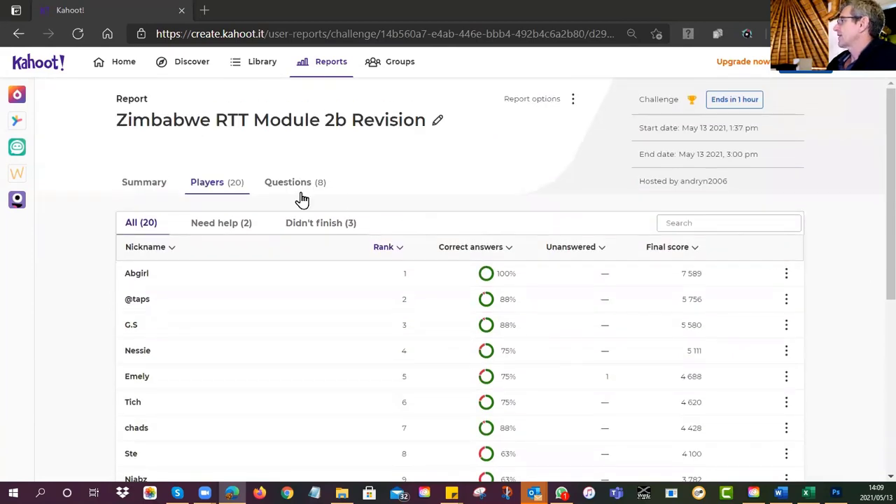
pyautogui.click(296, 187)
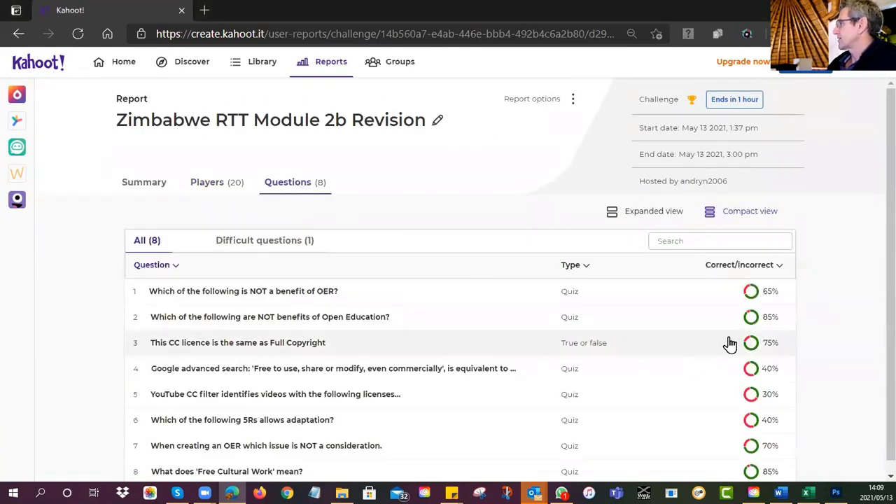
pyautogui.scroll(-1, 856, 304)
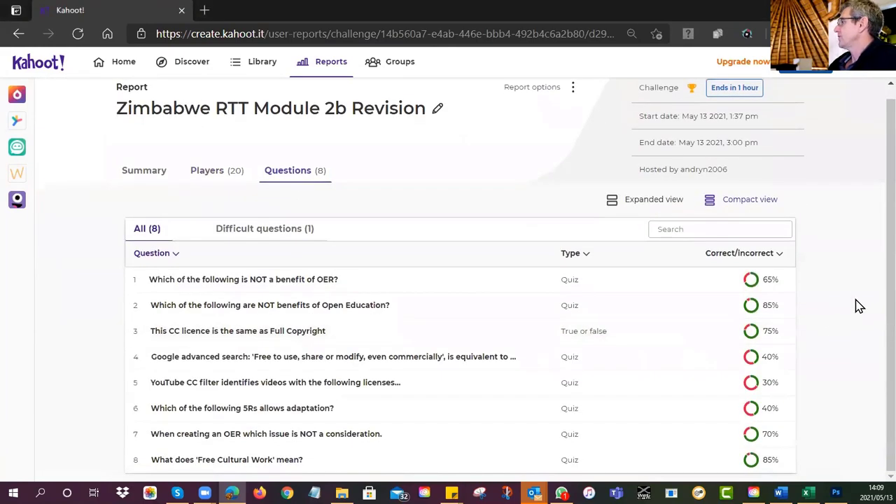
# Step: Open the results for question 1, 'Which of the following is NOT a benefit of OER?'
pyautogui.click(301, 283)
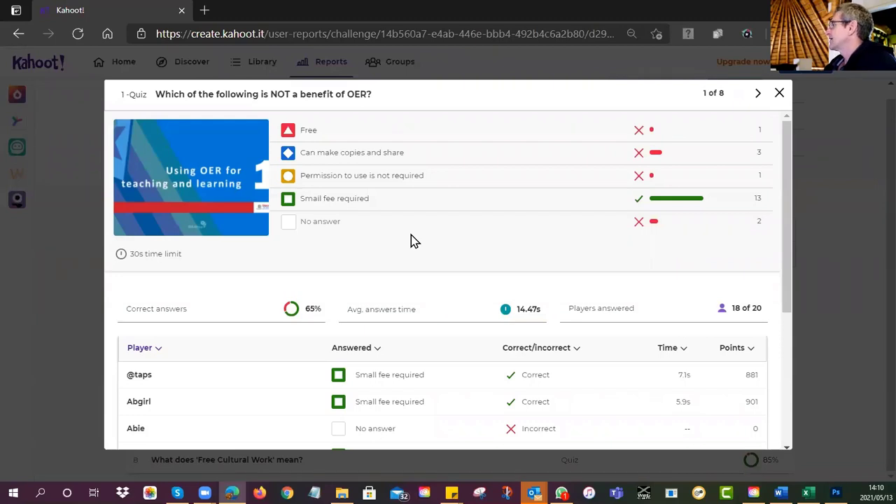
# Step: Step through the results for question 2 (85% correct), then on to question 3
pyautogui.click(758, 95)
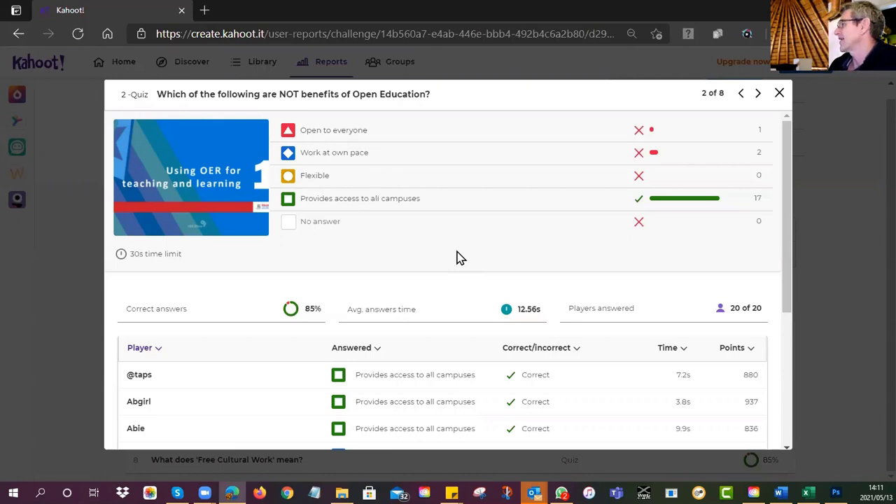
pyautogui.click(759, 93)
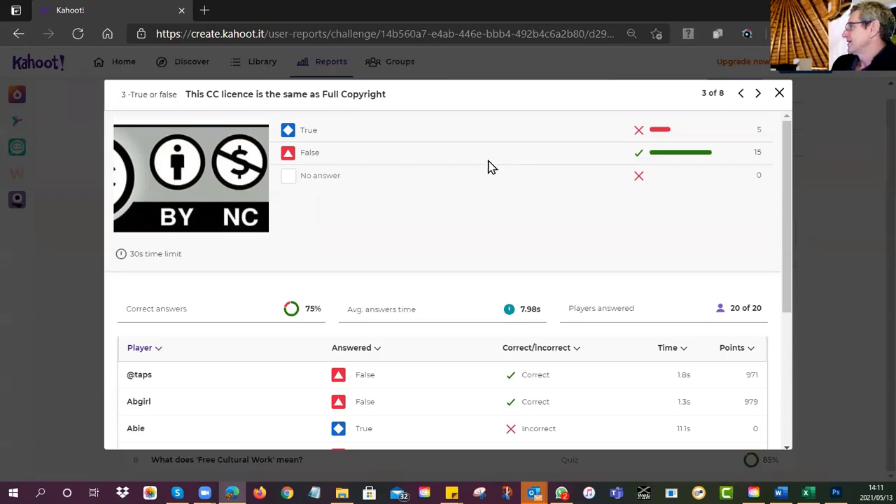
# Step: Advance to question 4's results on Google advanced search (CC BY, 40% correct)
pyautogui.click(760, 98)
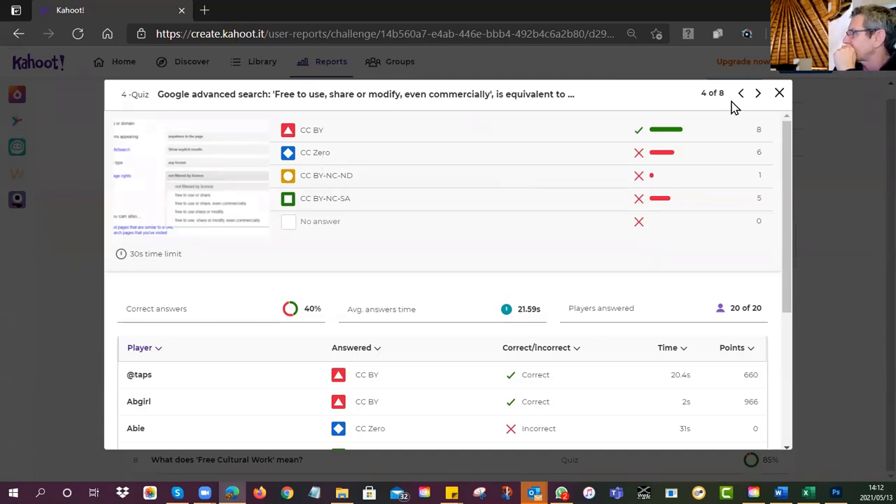
# Step: Show question 5's results on the YouTube CC filter, with 6 correct answers
pyautogui.click(758, 94)
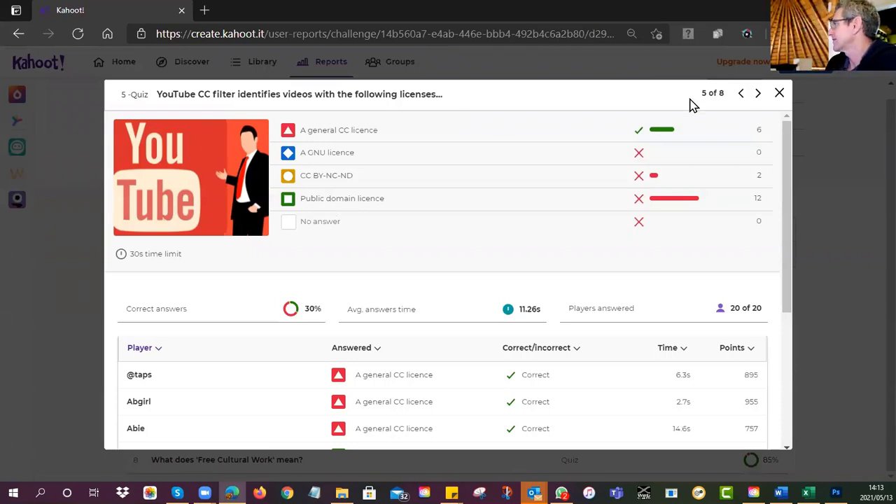
# Step: Step through question 6's results (Remix correct), then on to question 7
pyautogui.click(758, 93)
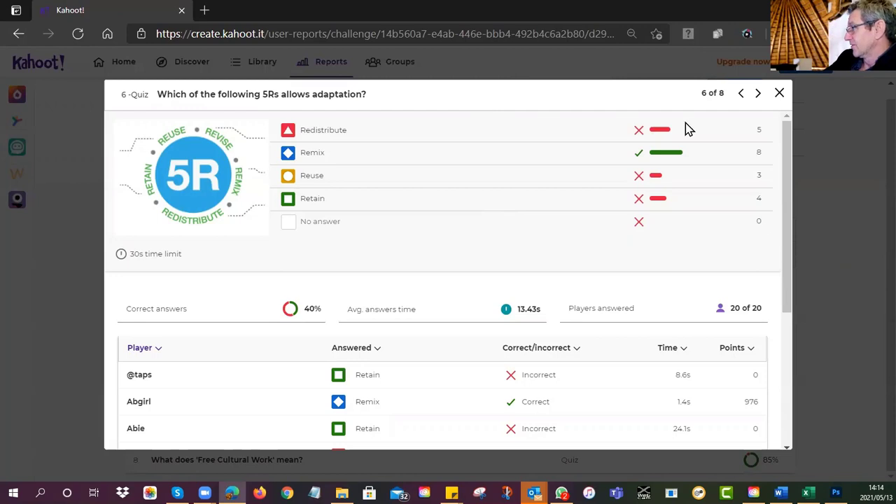
pyautogui.click(758, 94)
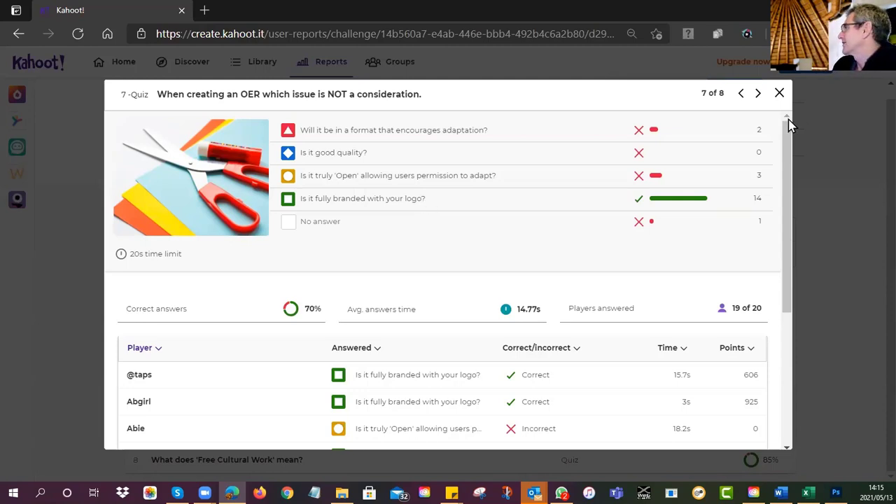
# Step: View question 8's results, then close the detail view back to the questions list
pyautogui.click(757, 94)
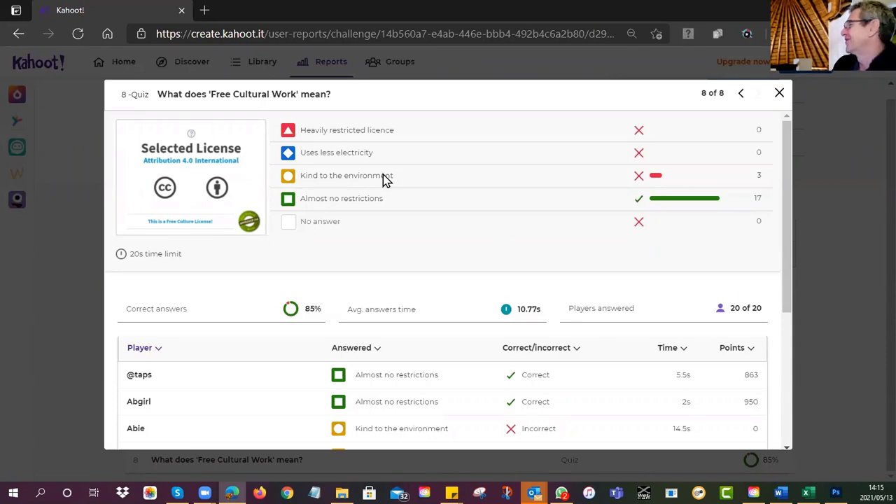
pyautogui.scroll(-2, 472, 200)
pyautogui.scroll(2, 472, 200)
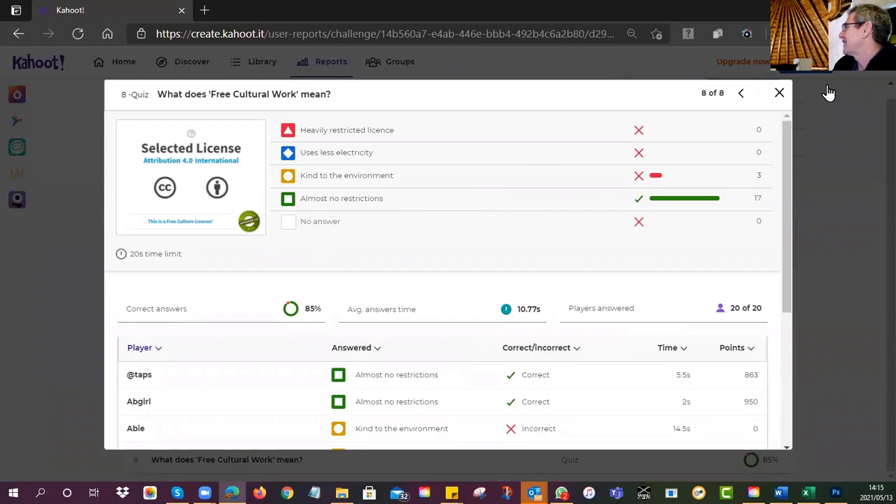
pyautogui.click(780, 93)
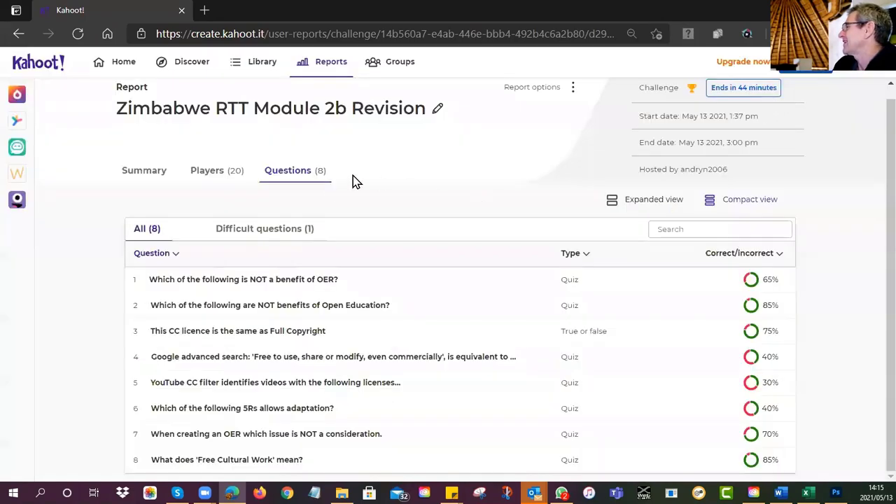
# Step: Review the report Summary and the 22-player ranking, then minimize everything to the desktop
pyautogui.click(145, 175)
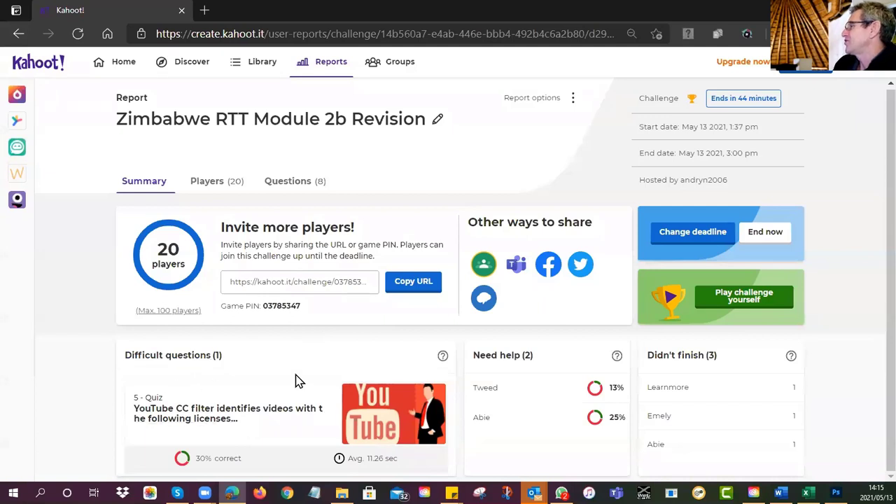
pyautogui.click(207, 182)
pyautogui.scroll(-2, 460, 306)
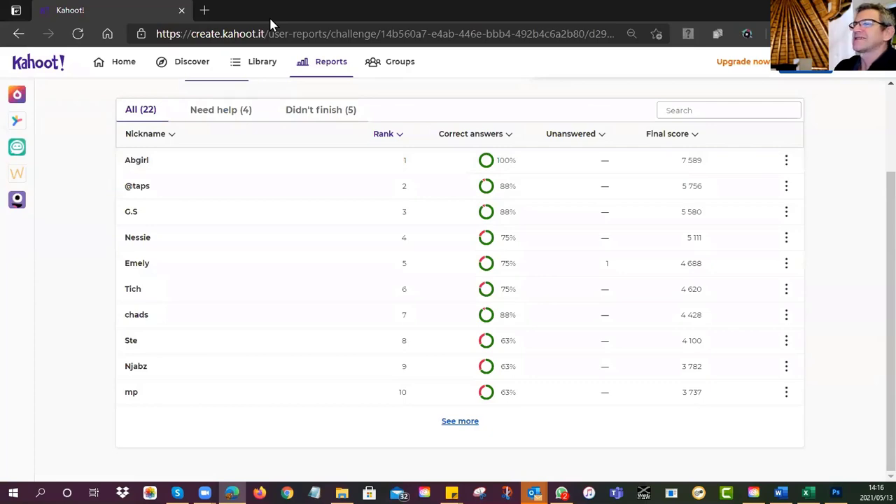
pyautogui.press('super+d')
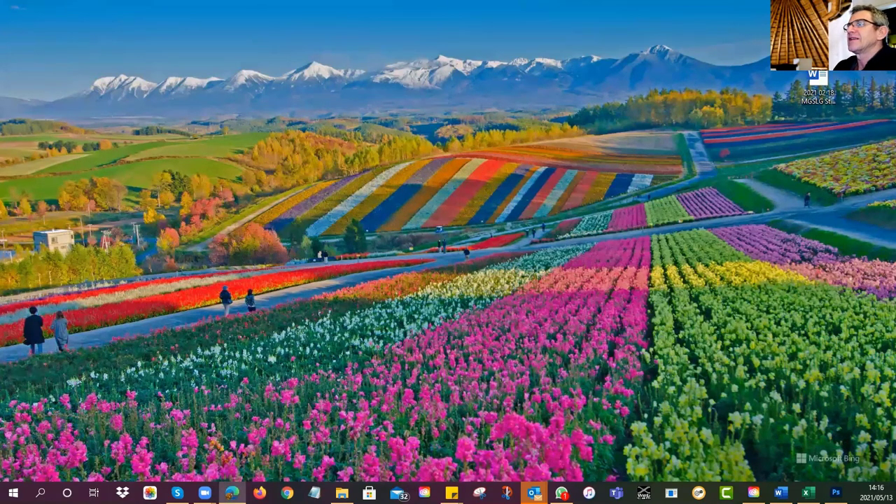
pyautogui.click(232, 493)
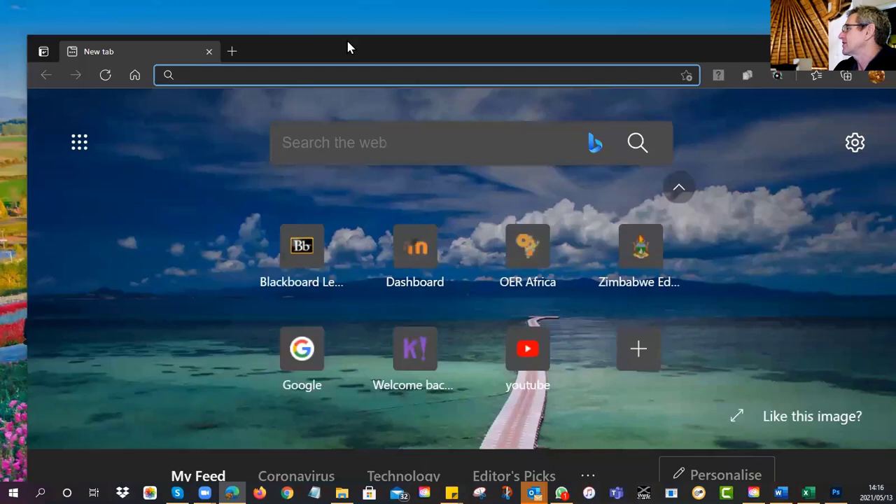
pyautogui.doubleClick(348, 44)
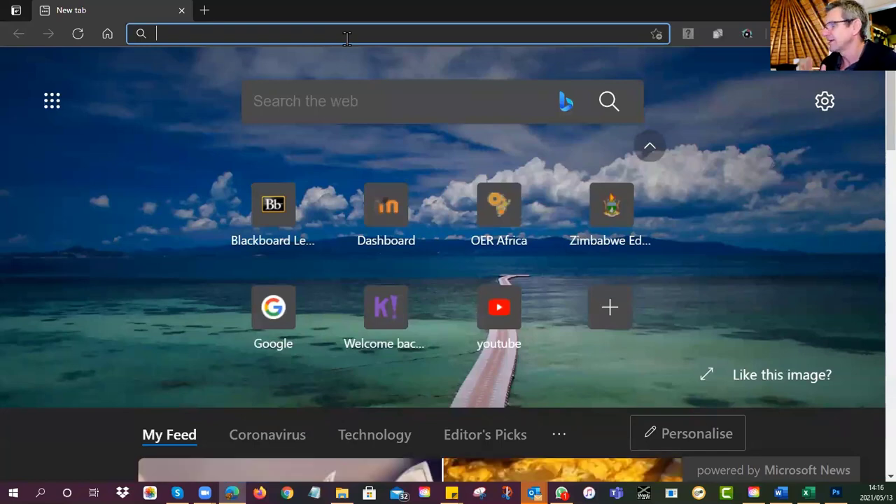
pyautogui.write('oer')
pyautogui.press('Return')
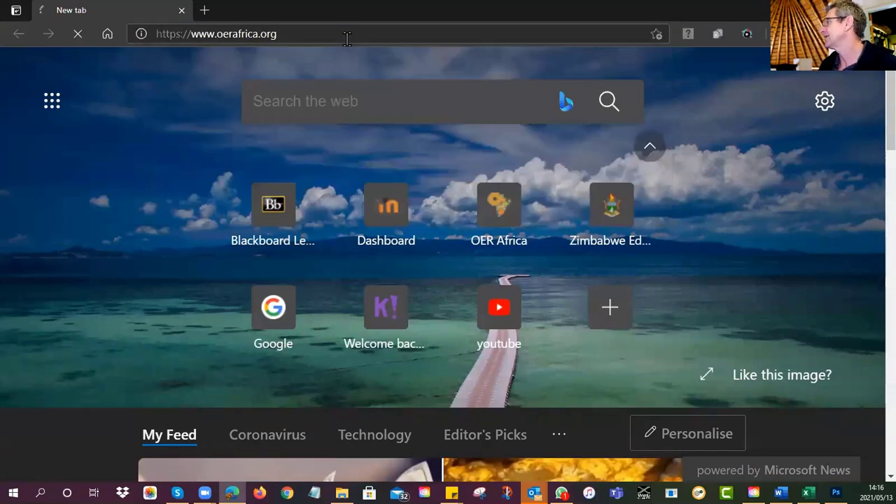
pyautogui.scroll(-6, 364, 252)
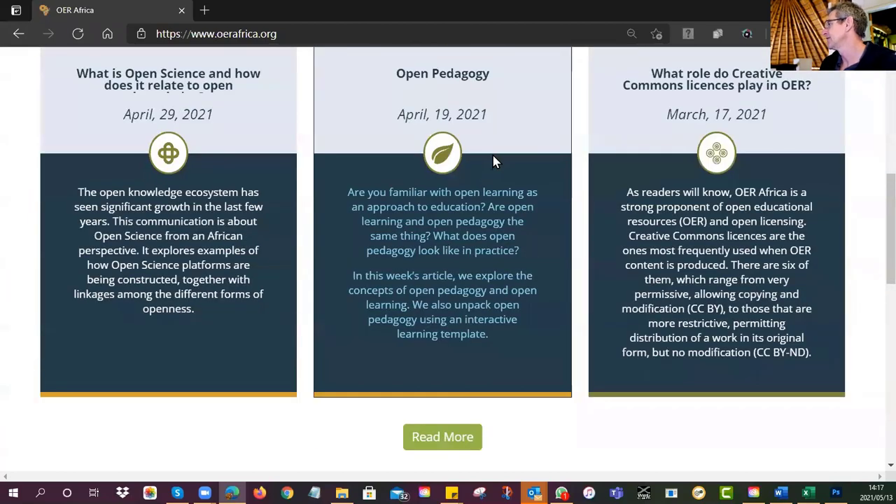
pyautogui.scroll(4, 493, 161)
# Step: Go to the Learning Pathways tutorials and the UNESCO Harare Ministry of Education pathway page
pyautogui.click(472, 176)
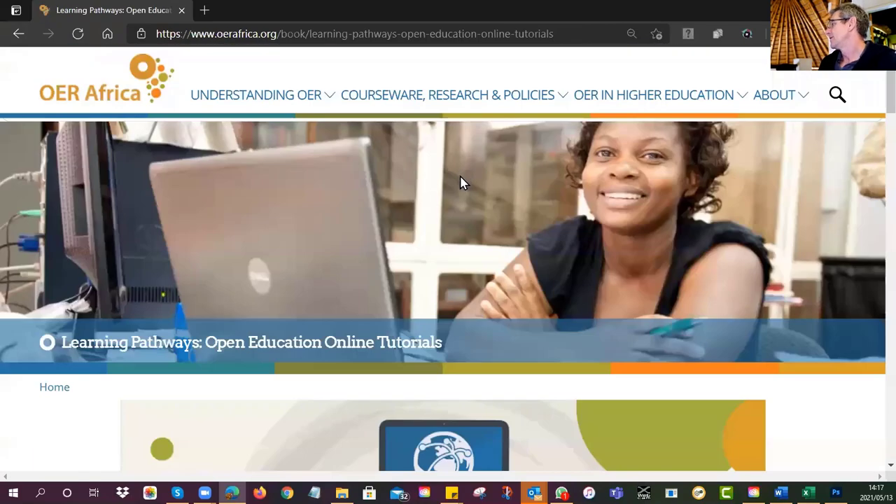
pyautogui.scroll(-20, 460, 183)
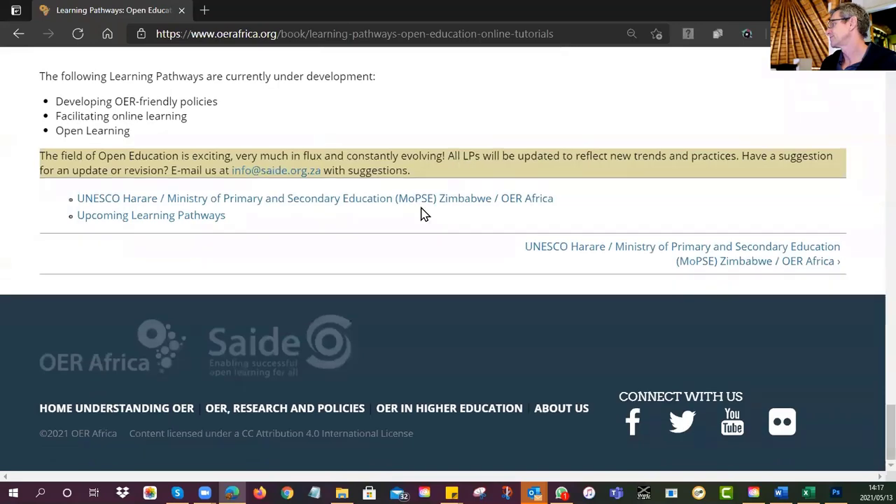
pyautogui.click(420, 201)
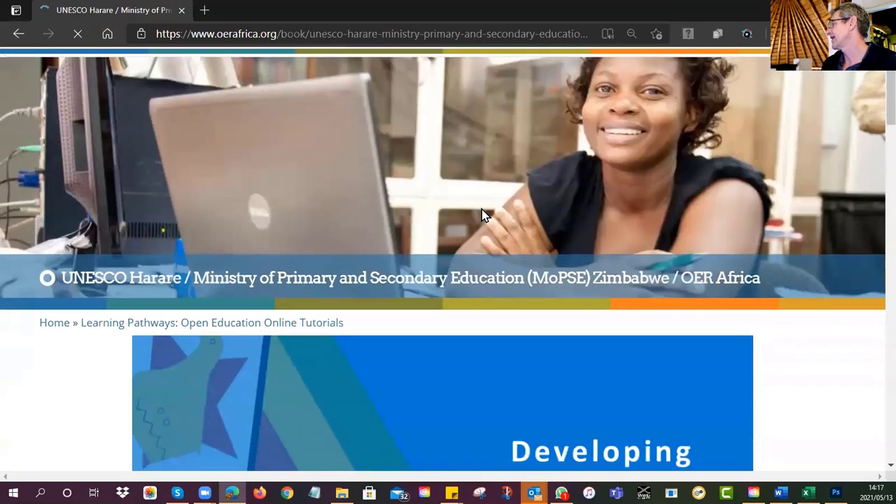
pyautogui.scroll(-10, 483, 215)
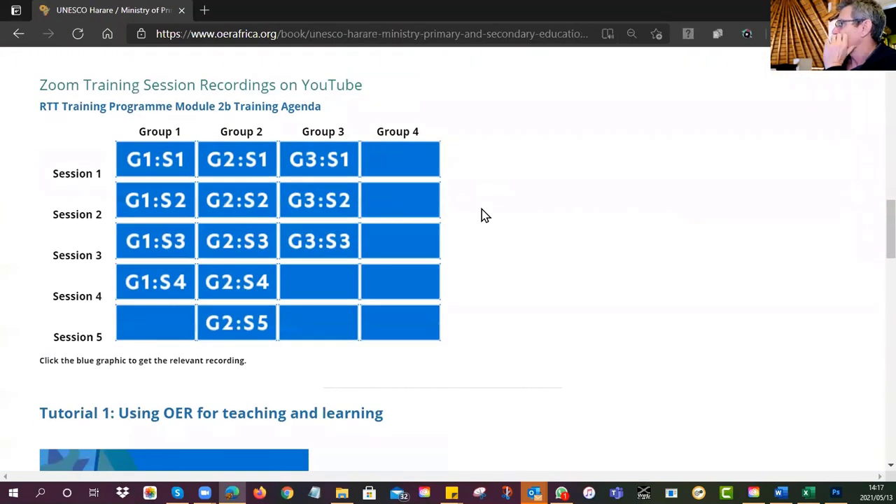
pyautogui.scroll(-12, 481, 215)
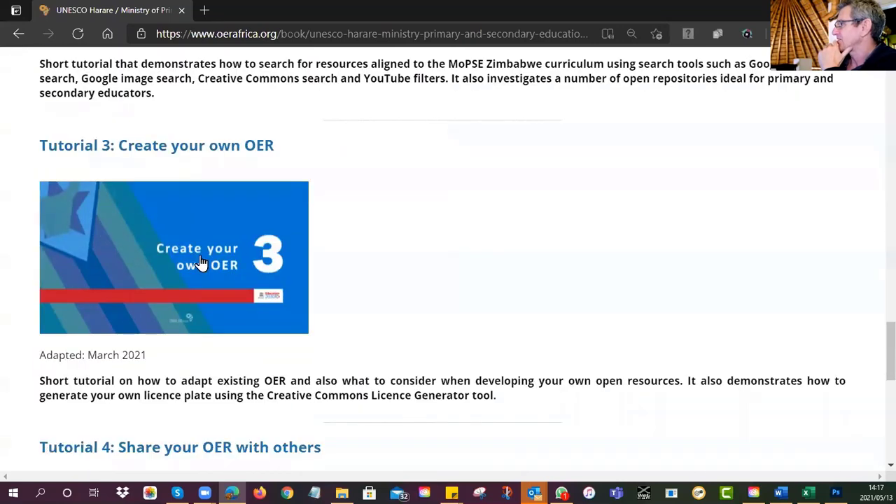
# Step: Open the Tutorial 3 'Create your own OER' course and read through its licensing lesson
pyautogui.click(201, 261)
pyautogui.scroll(-4, 512, 270)
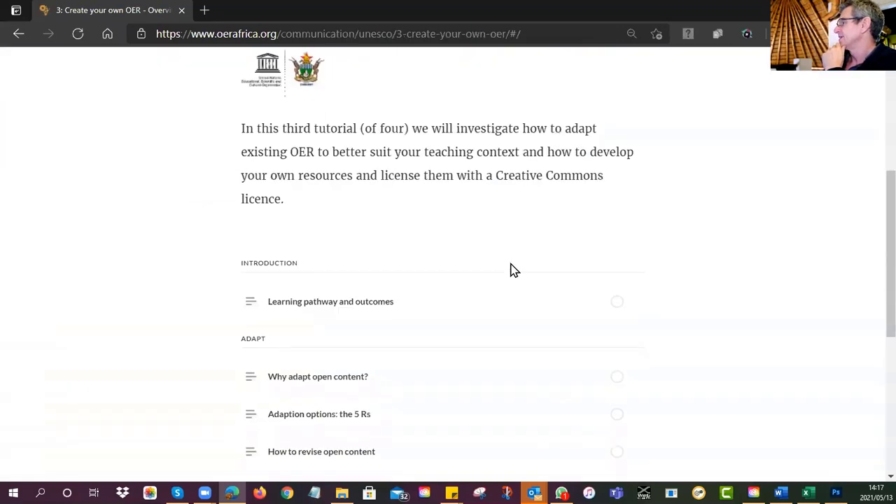
pyautogui.scroll(-1, 512, 270)
pyautogui.scroll(-5, 512, 269)
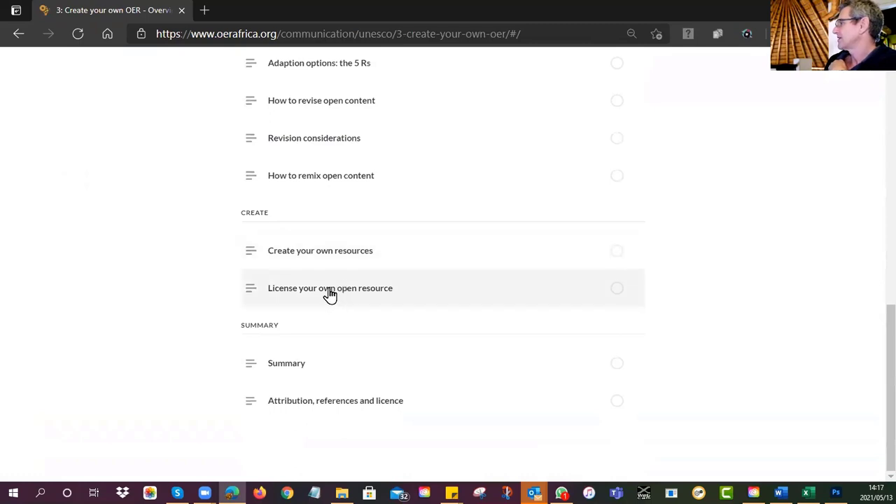
pyautogui.scroll(10, 330, 296)
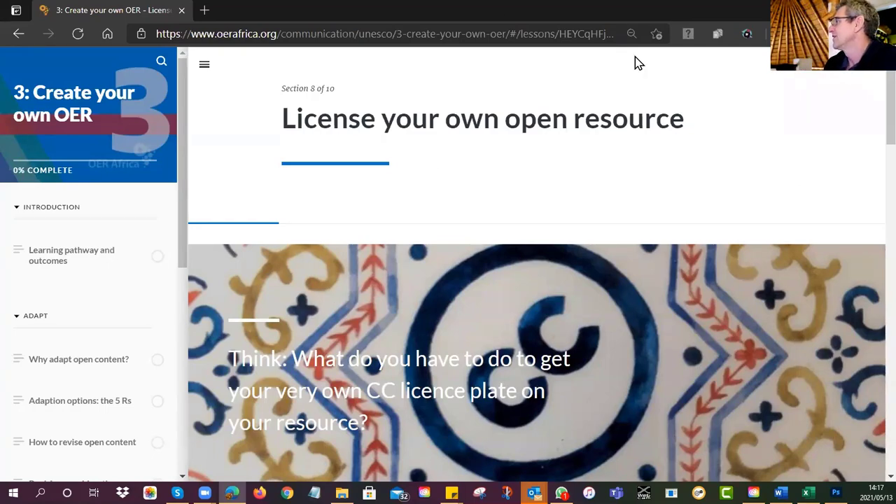
pyautogui.scroll(-10, 578, 224)
pyautogui.scroll(-1, 578, 224)
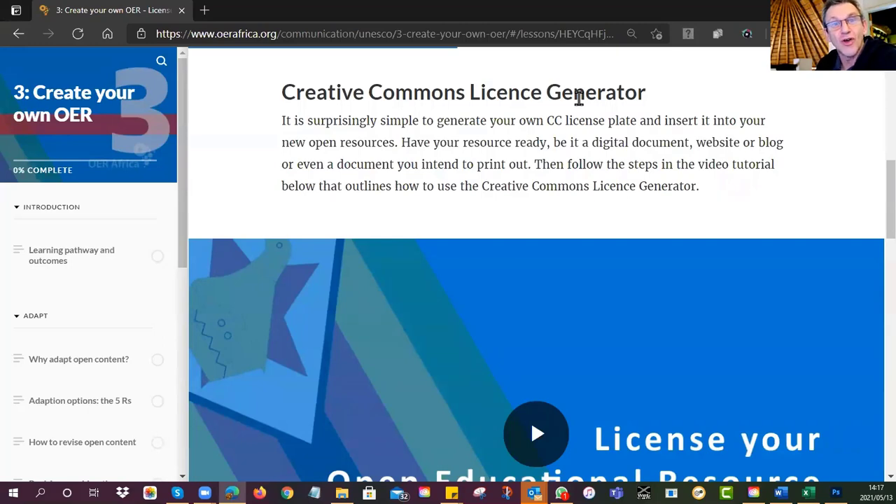
pyautogui.scroll(-4, 505, 159)
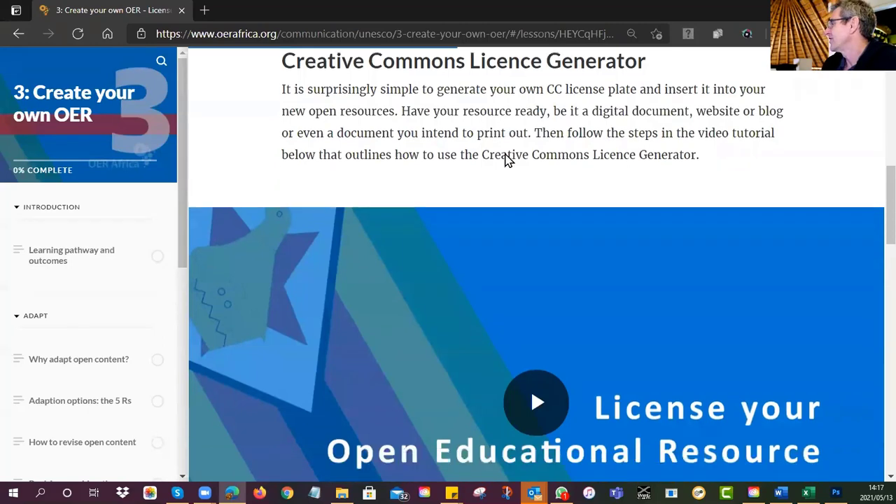
pyautogui.scroll(2, 506, 160)
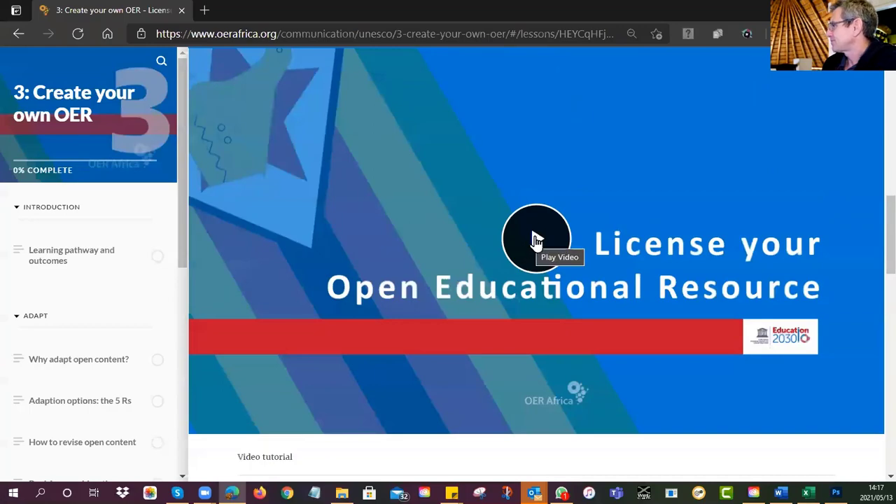
pyautogui.scroll(-6, 536, 236)
pyautogui.scroll(-5, 537, 243)
pyautogui.scroll(7, 537, 242)
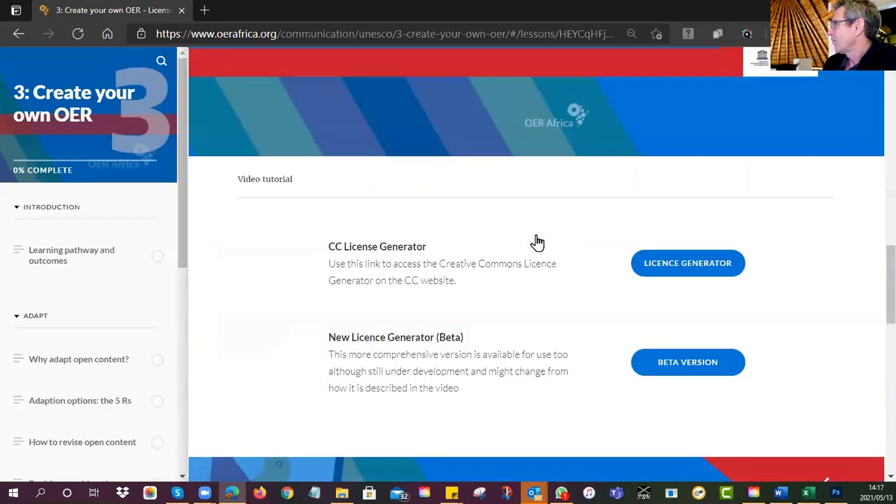
pyautogui.scroll(-10, 526, 268)
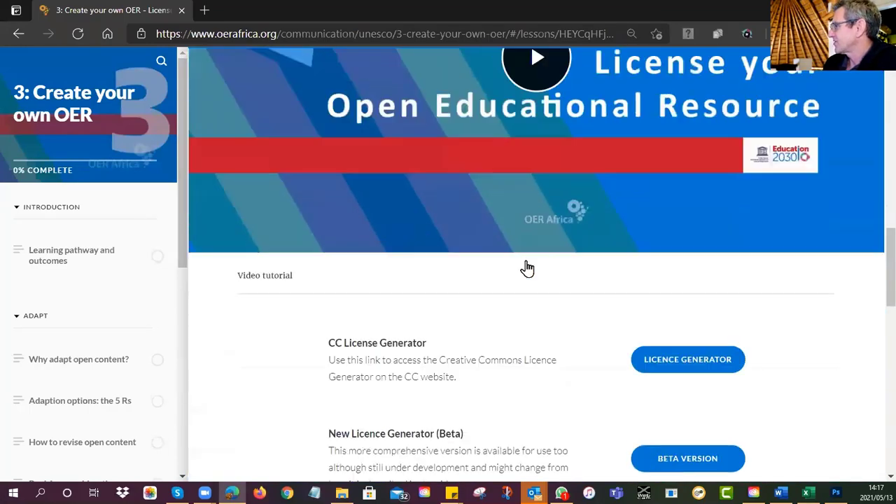
pyautogui.scroll(1, 526, 270)
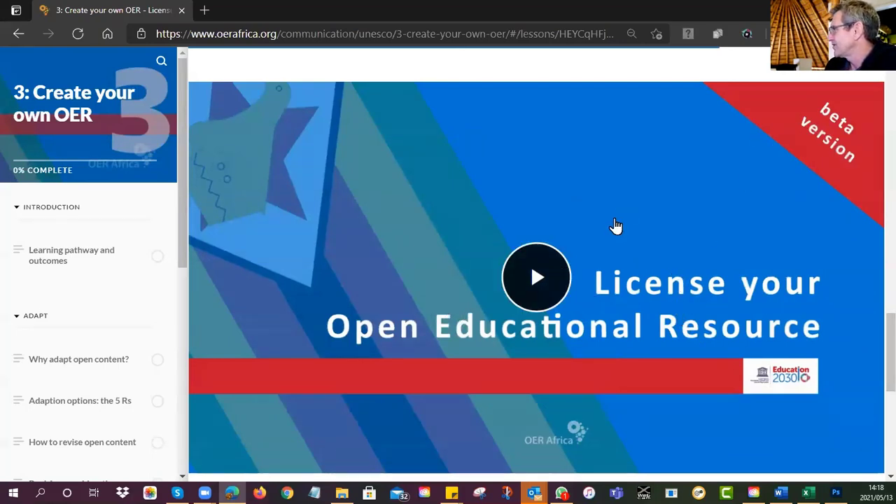
pyautogui.scroll(-4, 620, 217)
pyautogui.scroll(-4, 620, 214)
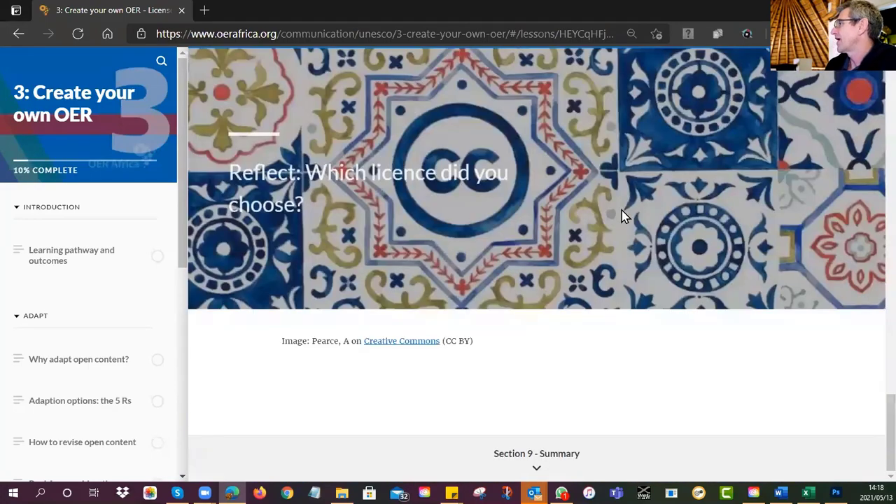
pyautogui.scroll(8, 621, 213)
# Step: Open creativecommons.org in a new Edge tab
pyautogui.click(205, 10)
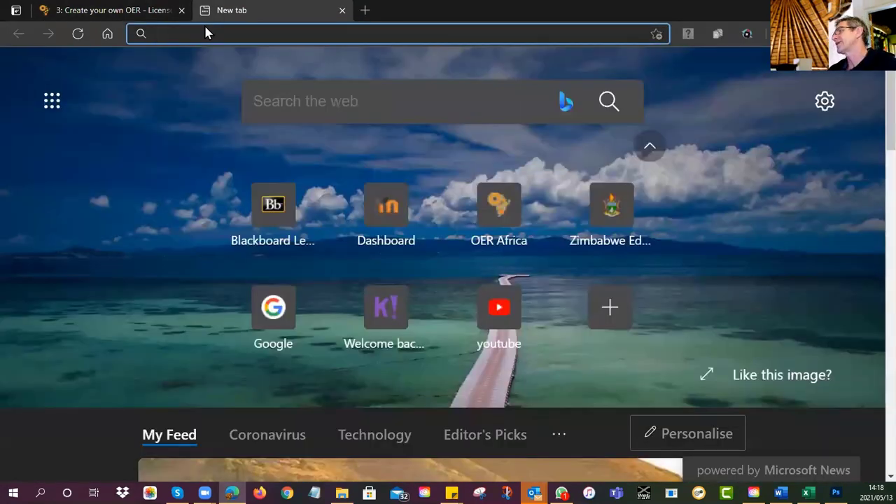
pyautogui.write('crea')
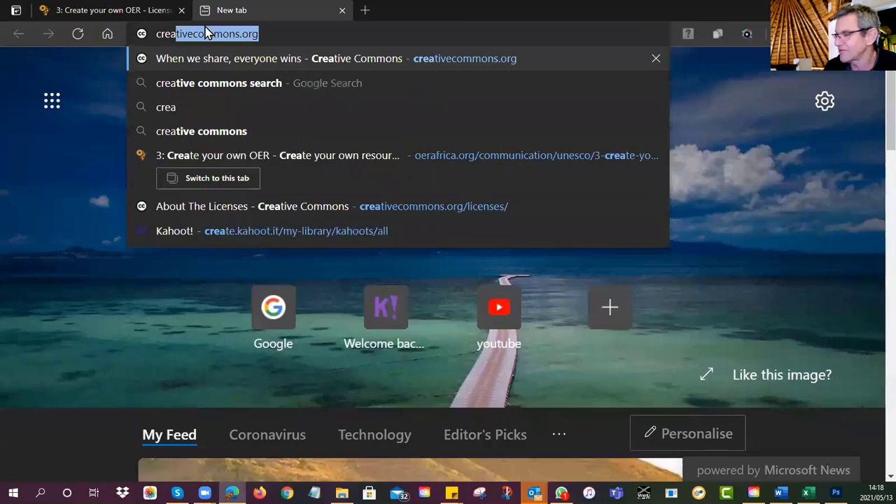
pyautogui.press('Return')
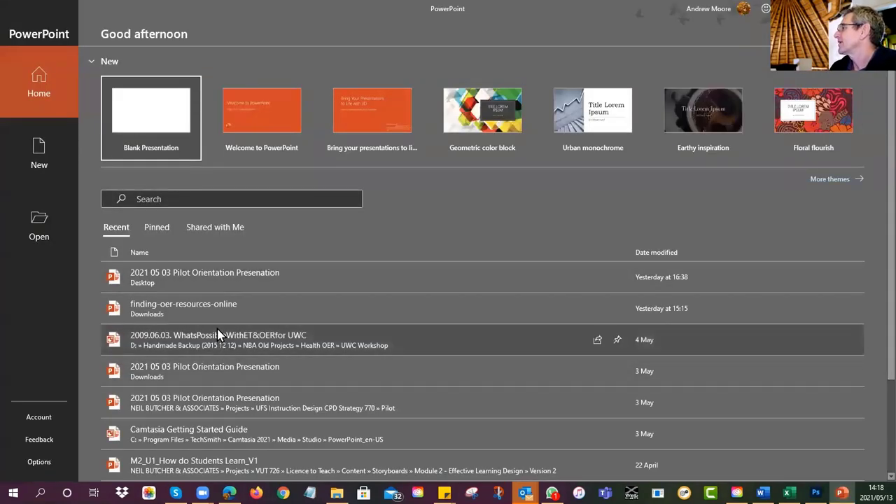
# Step: Open the Pilot Orientation presentation at slide 13, Questions & queries, then return to Edge
pyautogui.click(248, 284)
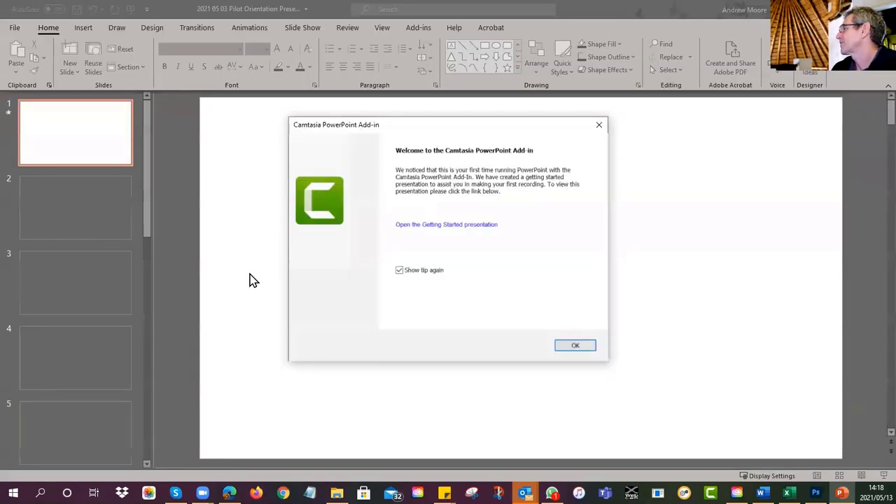
pyautogui.click(566, 345)
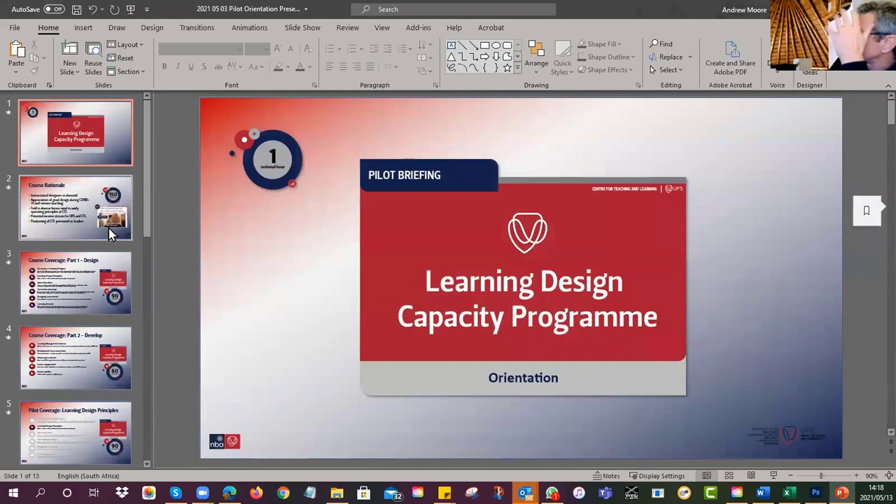
pyautogui.scroll(-1, 108, 229)
pyautogui.scroll(-10, 109, 228)
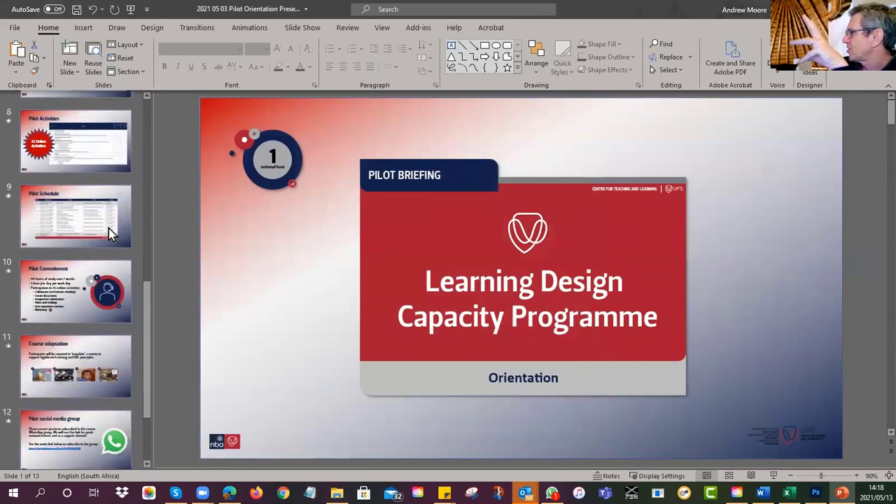
pyautogui.click(76, 419)
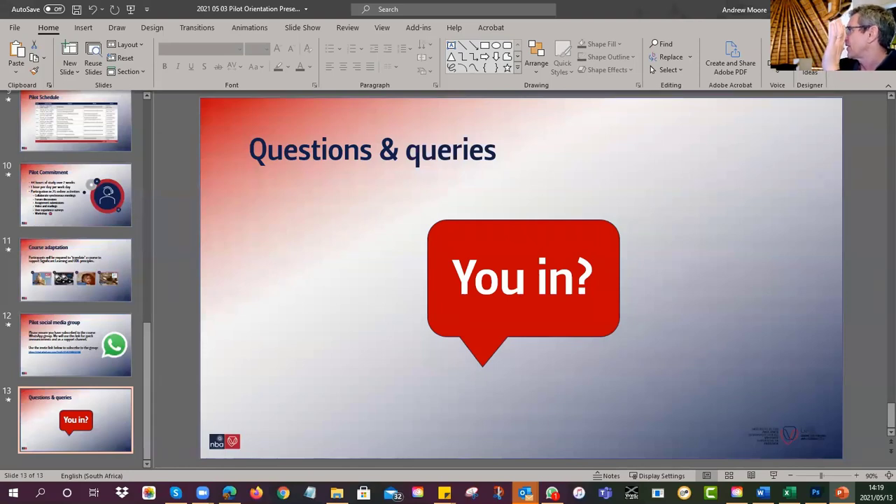
pyautogui.hotkey('alt', 'Tab')
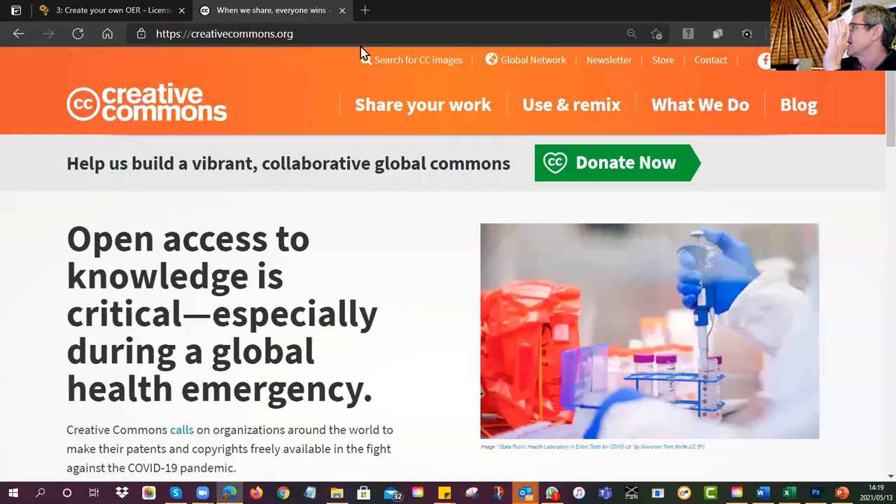
# Step: Go to Share your work and start the license chooser with Get Started
pyautogui.click(217, 36)
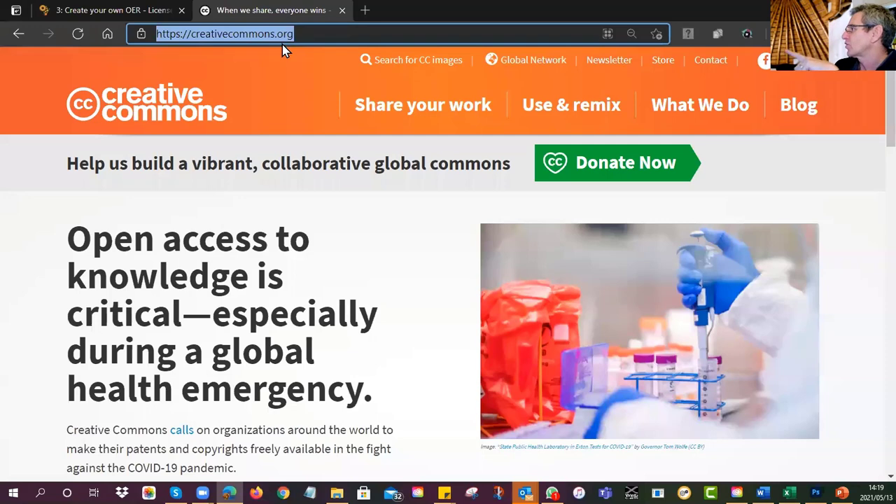
pyautogui.click(444, 112)
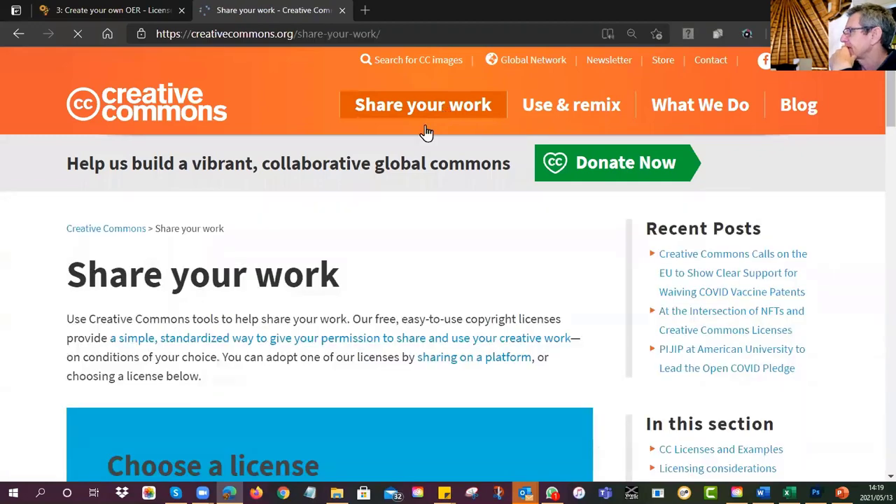
pyautogui.scroll(-5, 370, 204)
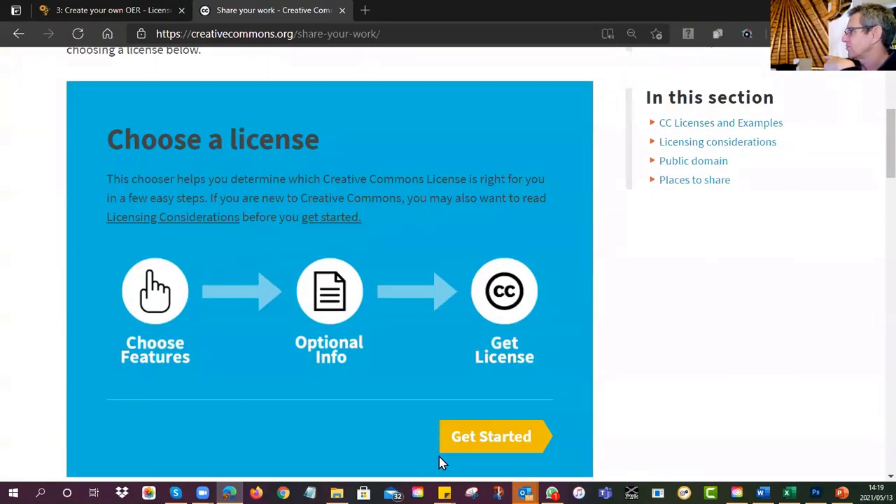
pyautogui.click(481, 445)
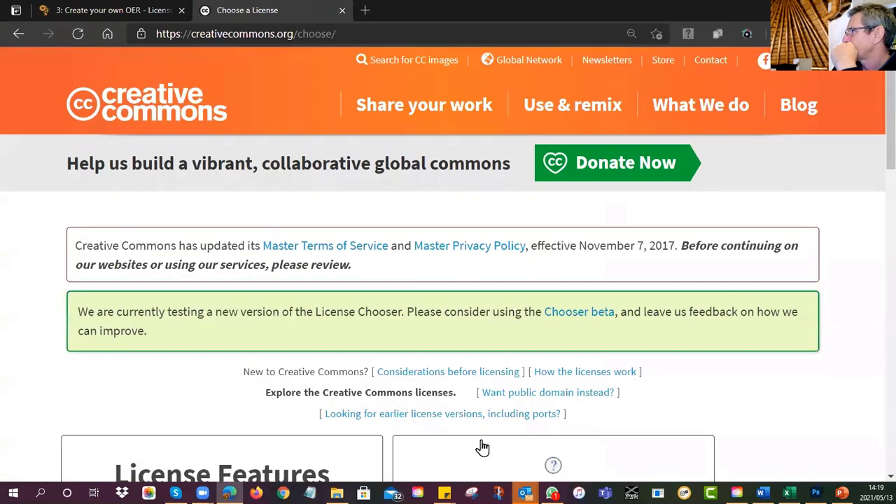
# Step: Allow adaptations only if shared alike, and allow commercial uses of the work
pyautogui.scroll(-5, 571, 267)
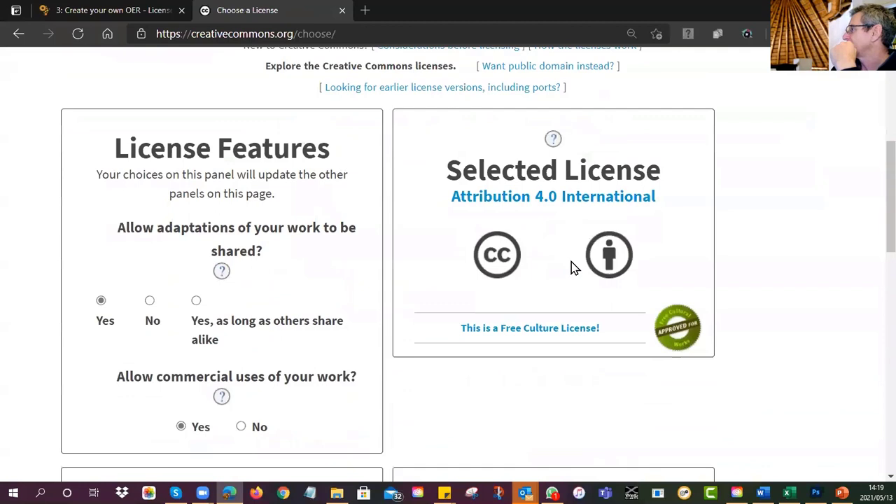
pyautogui.scroll(-1, 873, 248)
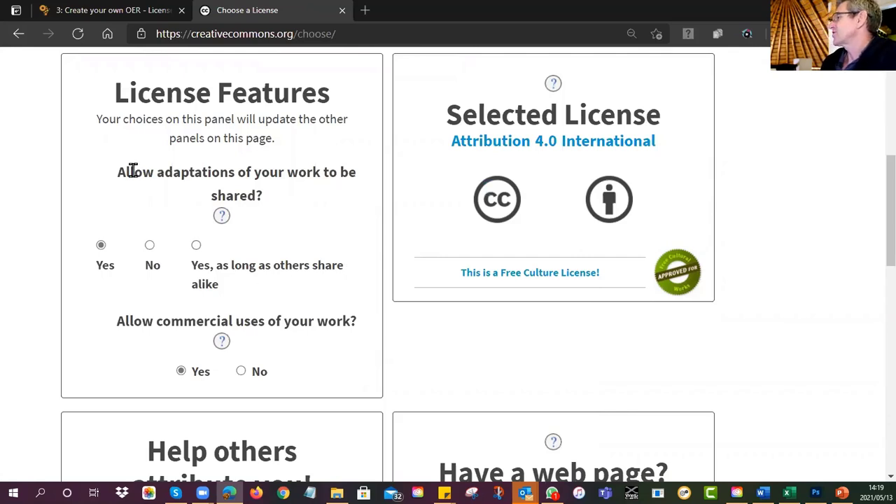
pyautogui.moveTo(117, 172); pyautogui.dragTo(275, 194)
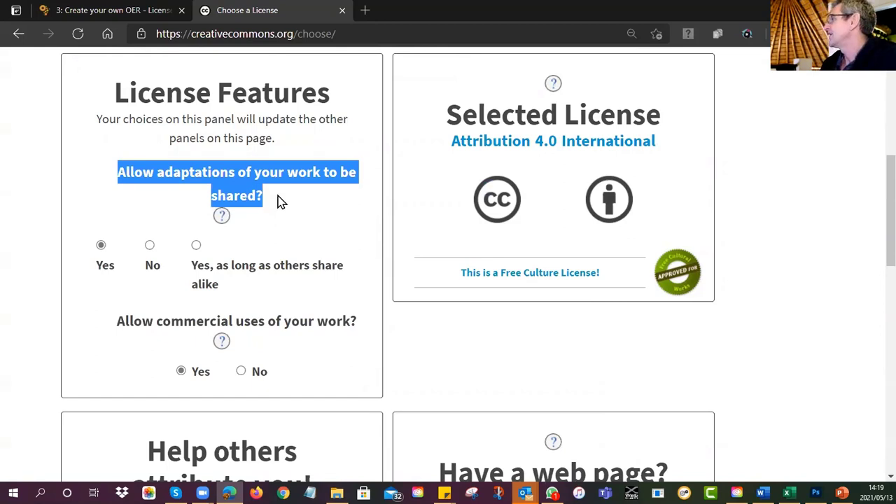
pyautogui.click(278, 201)
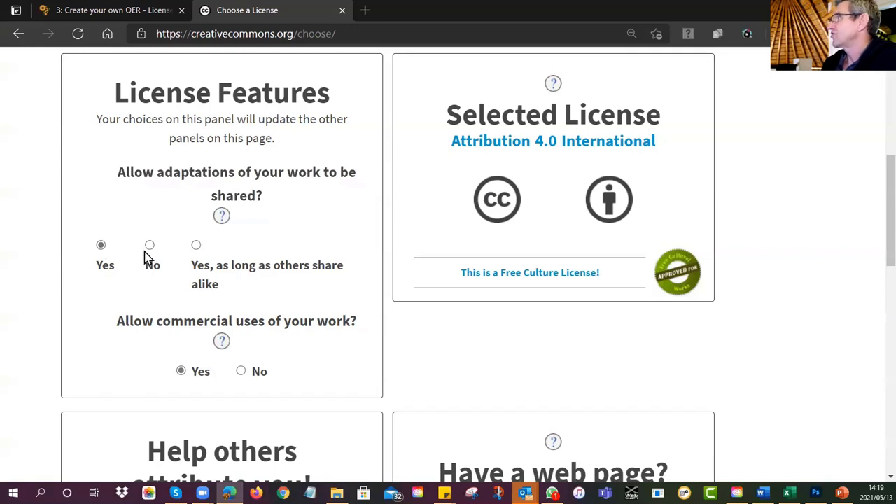
pyautogui.click(196, 246)
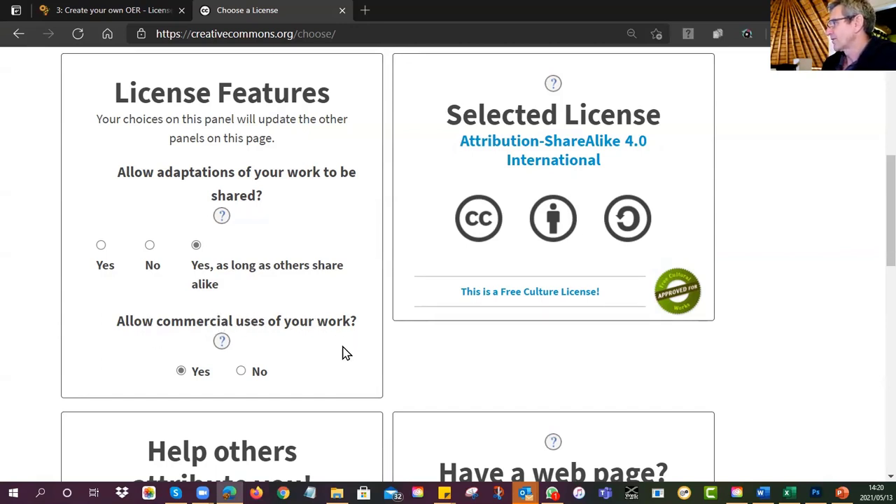
pyautogui.click(241, 372)
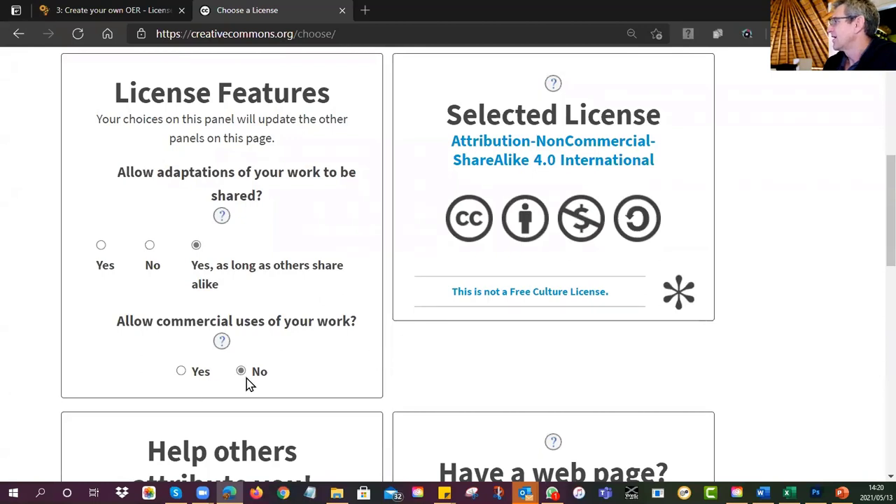
pyautogui.click(180, 372)
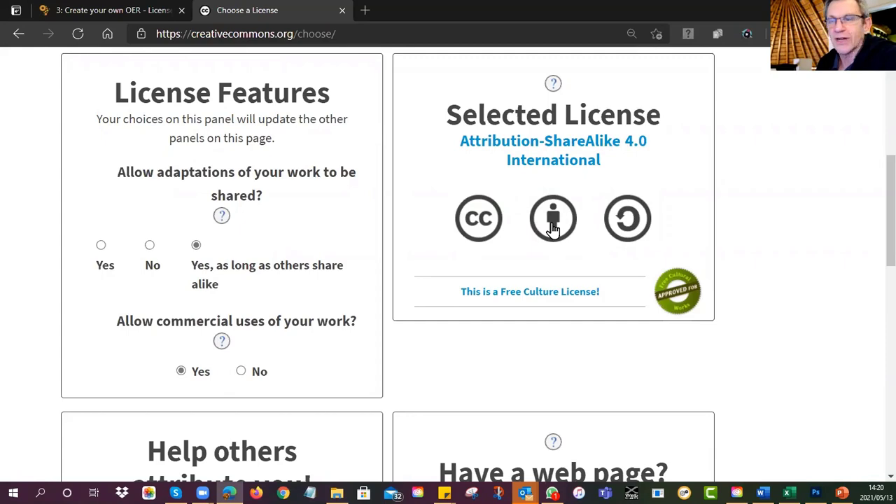
# Step: Expand the optional attribution details form and focus the Title of work field
pyautogui.scroll(-5, 553, 229)
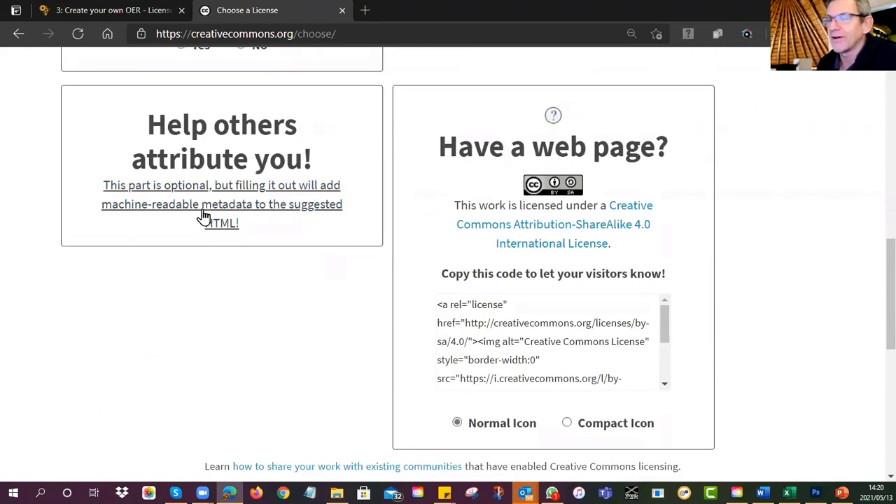
pyautogui.click(207, 209)
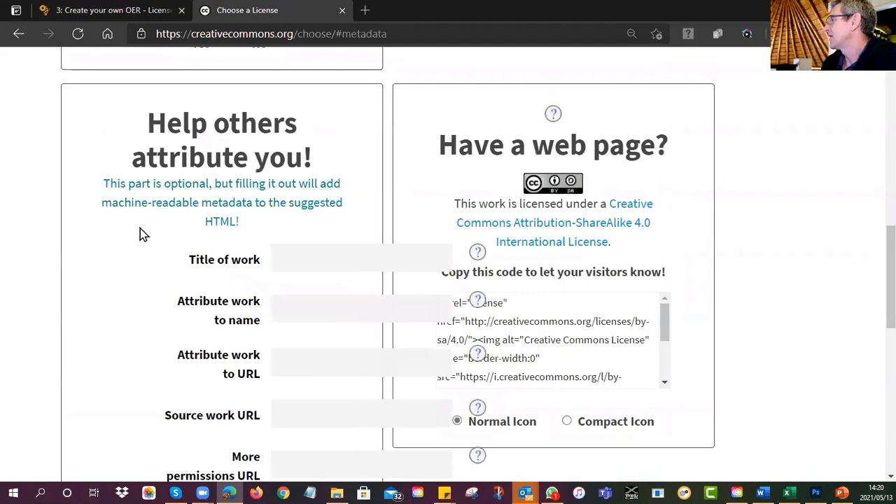
pyautogui.scroll(-1, 185, 216)
pyautogui.click(287, 194)
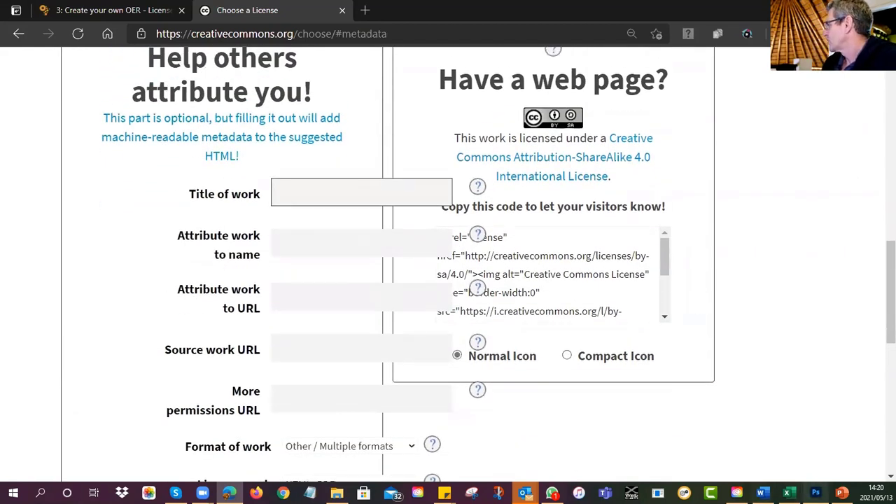
pyautogui.click(842, 493)
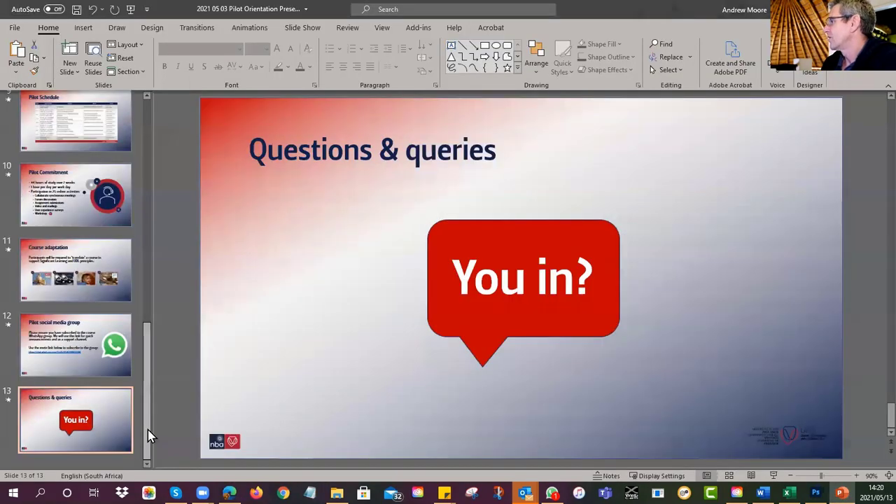
pyautogui.moveTo(148, 430); pyautogui.dragTo(140, 190)
pyautogui.click(102, 145)
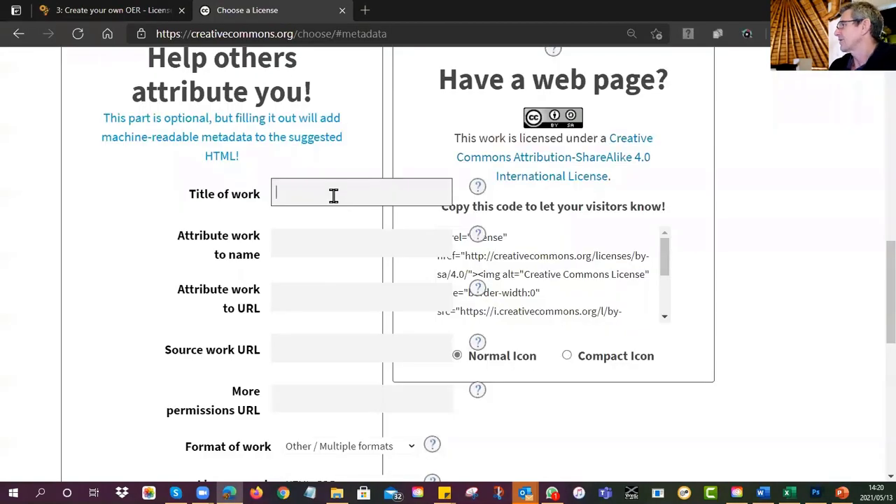
# Step: Enter 'Learning Design Capacity Programme - Orientation' as the Title of work
pyautogui.write('ing Design')
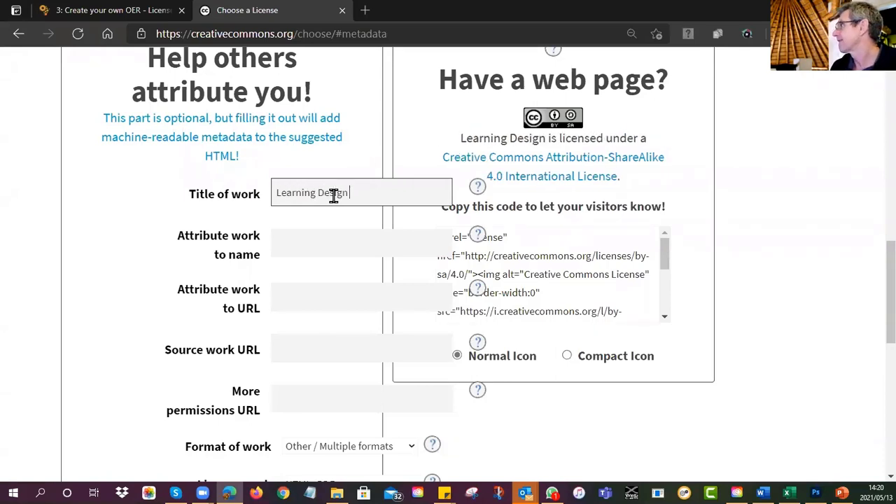
pyautogui.write(' Ca')
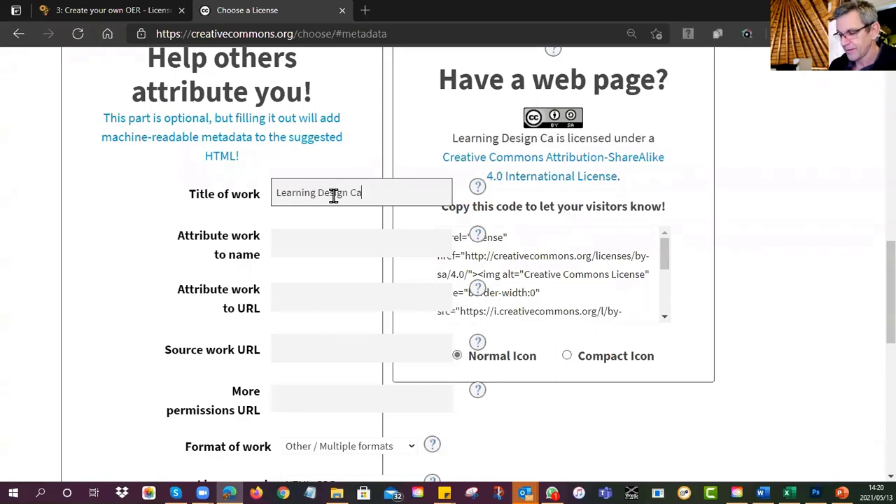
pyautogui.write('pacity Programme')
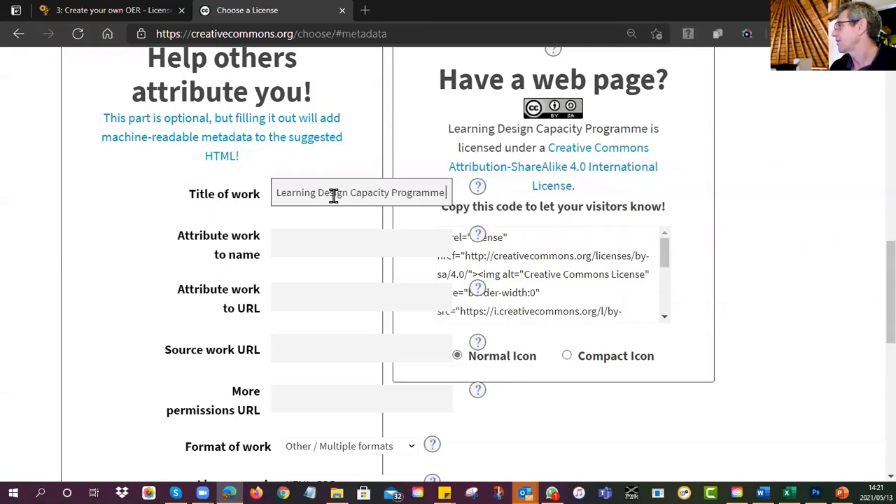
pyautogui.write(' - O')
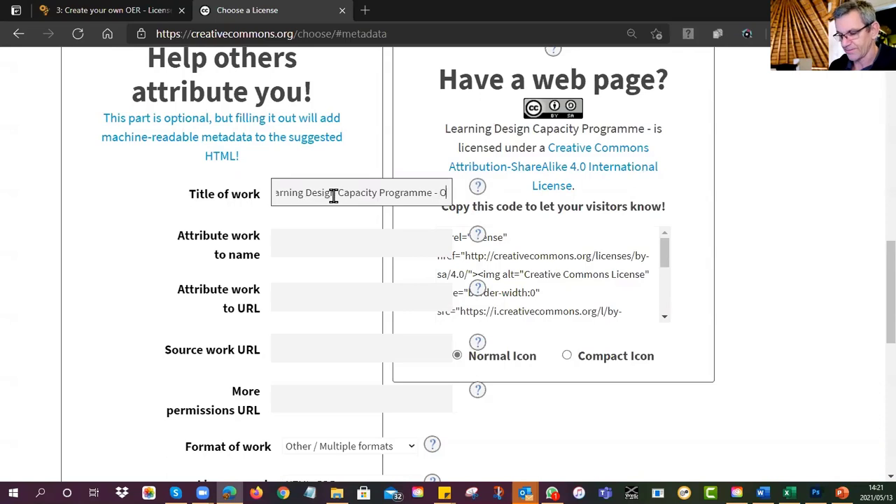
pyautogui.write('rientation')
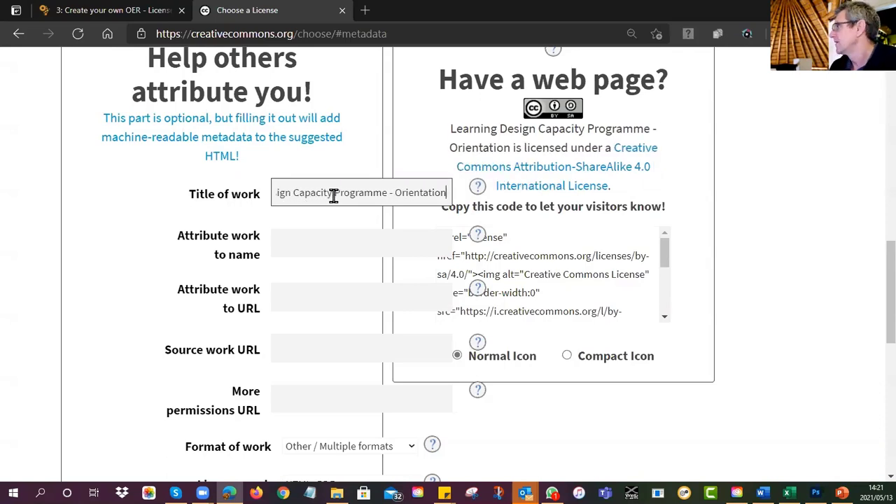
pyautogui.click(225, 217)
pyautogui.click(282, 236)
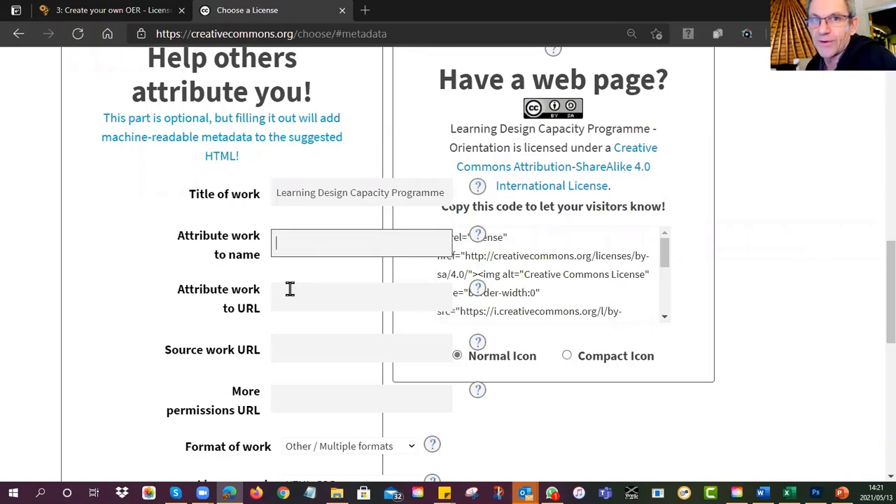
# Step: Replace the typed personal name with 'University of Free State' in Attribute work to name
pyautogui.write('Andrew Moore')
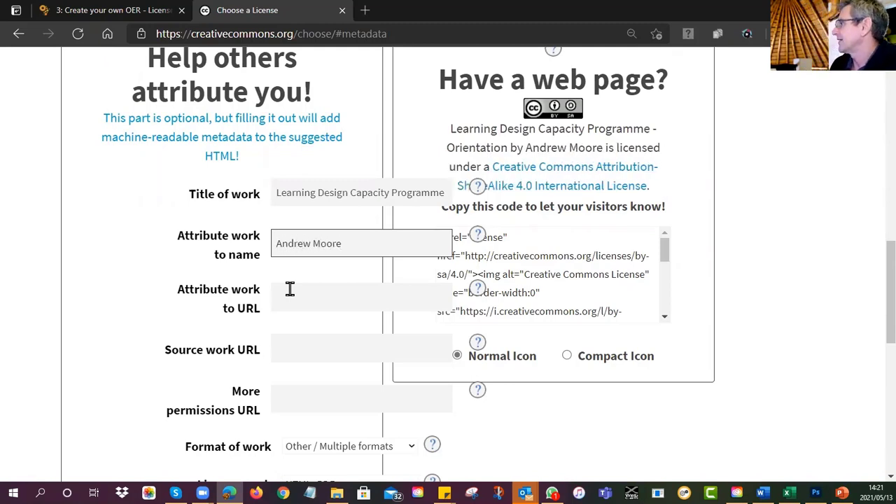
pyautogui.moveTo(343, 243); pyautogui.dragTo(196, 248)
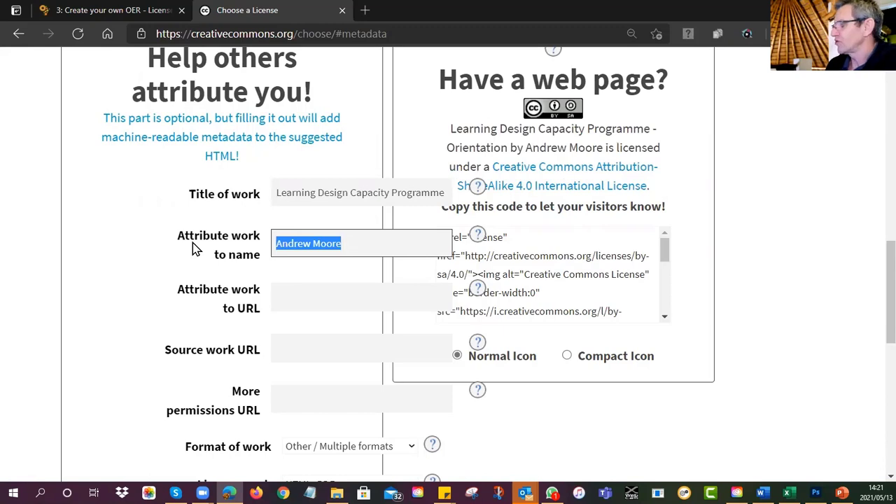
pyautogui.write('Univ')
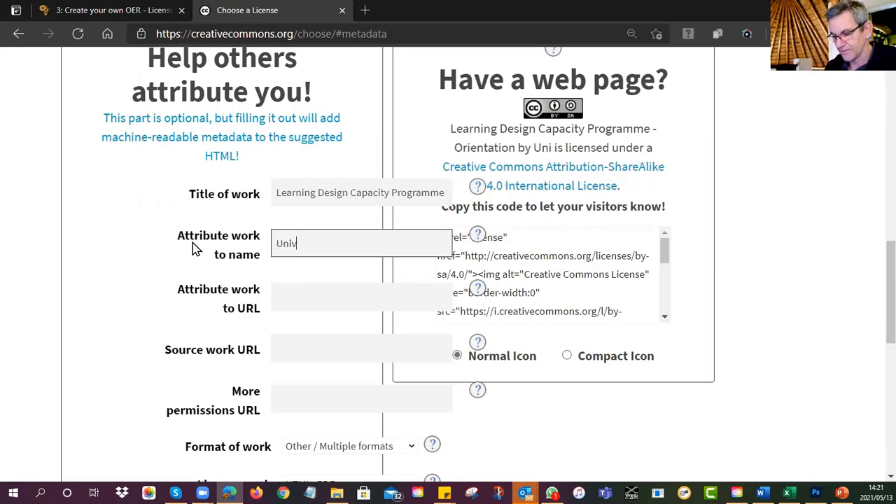
pyautogui.write('ersity of')
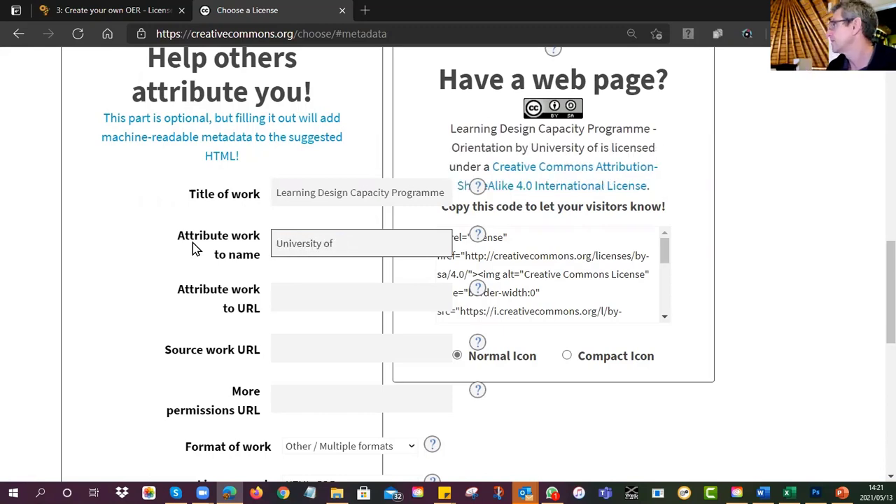
pyautogui.write(' Free State')
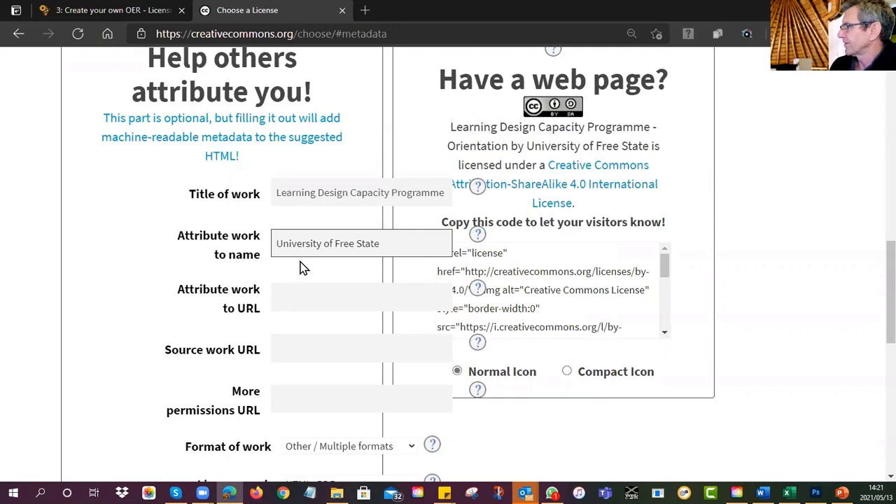
pyautogui.click(280, 297)
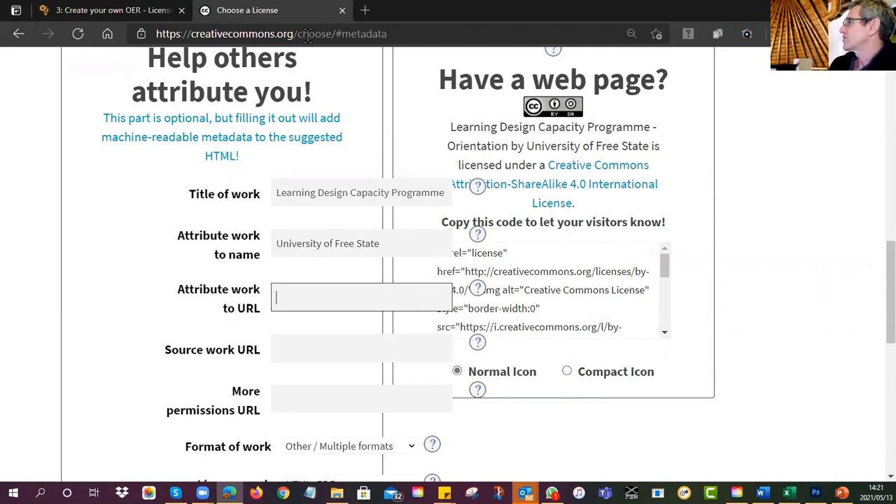
# Step: Load ufs.ac.za in a new tab, accept its cookie notice and reset zoom to 100%
pyautogui.click(365, 10)
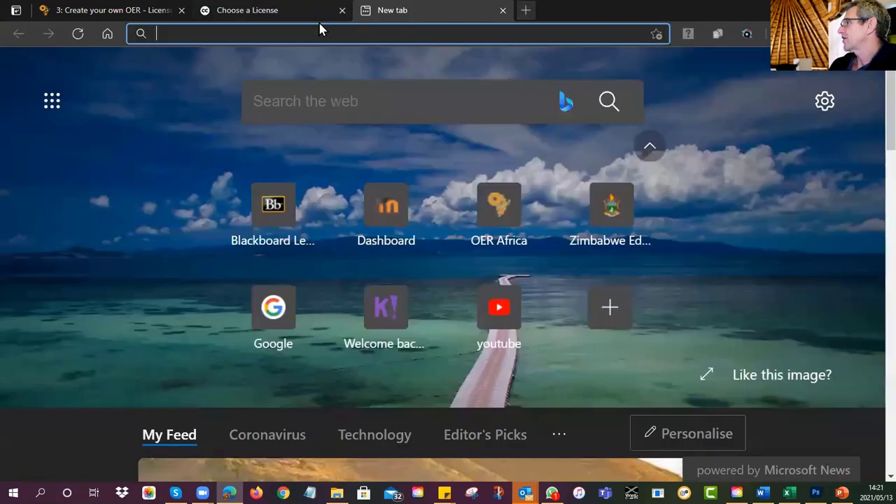
pyautogui.write('ufs.ac.')
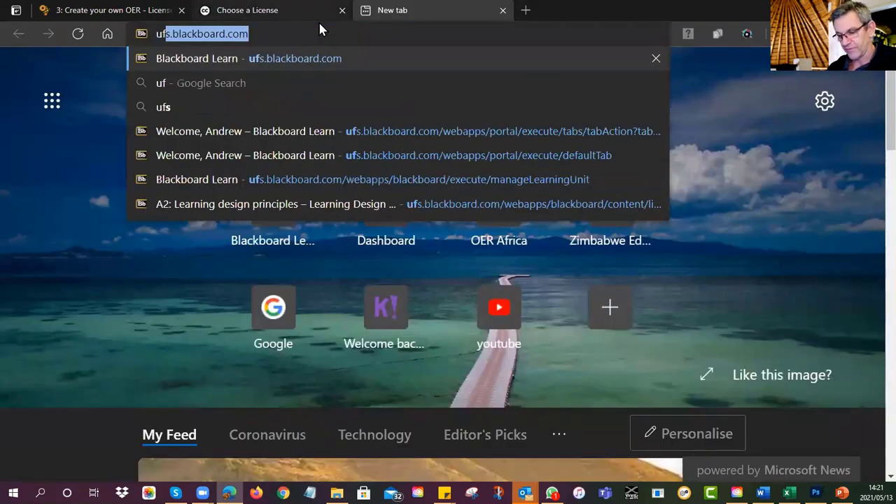
pyautogui.write('za')
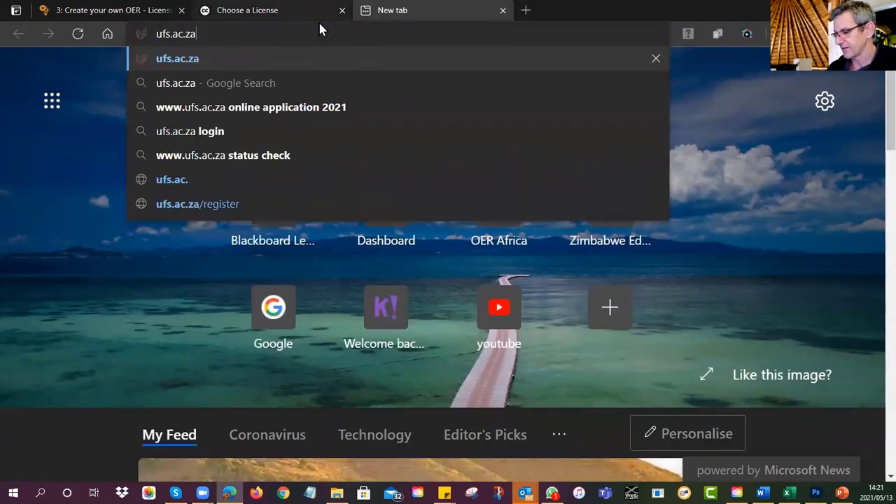
pyautogui.press('Return')
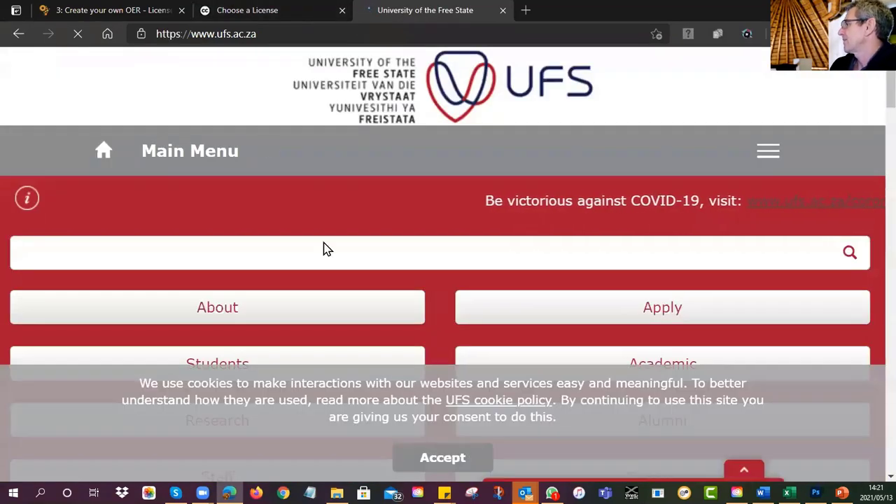
pyautogui.click(465, 464)
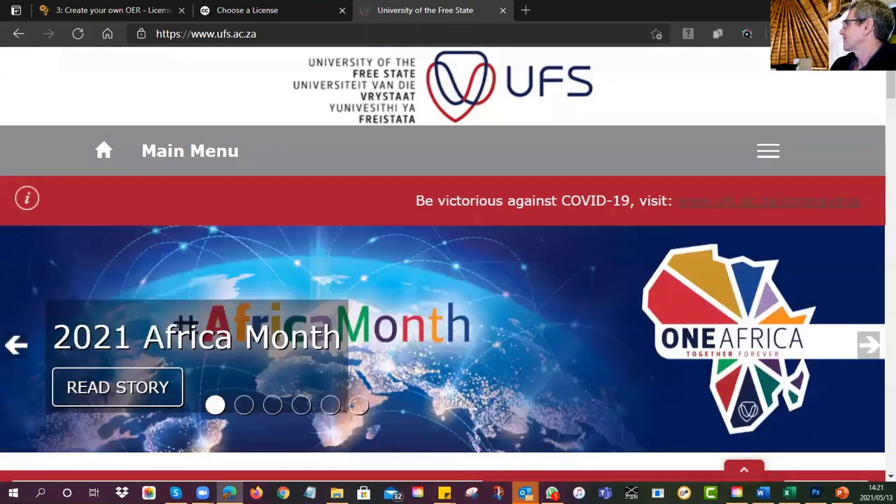
pyautogui.click(871, 33)
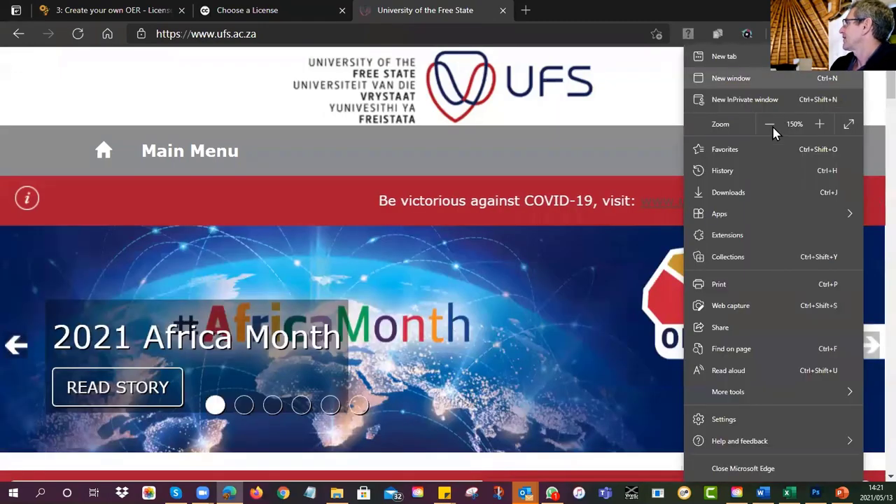
pyautogui.click(769, 124)
pyautogui.click(770, 124)
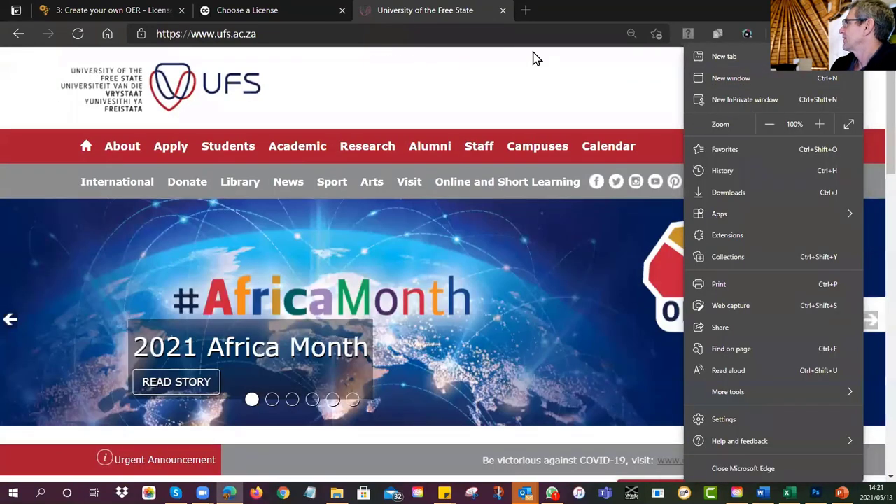
pyautogui.click(536, 132)
pyautogui.scroll(-5, 539, 133)
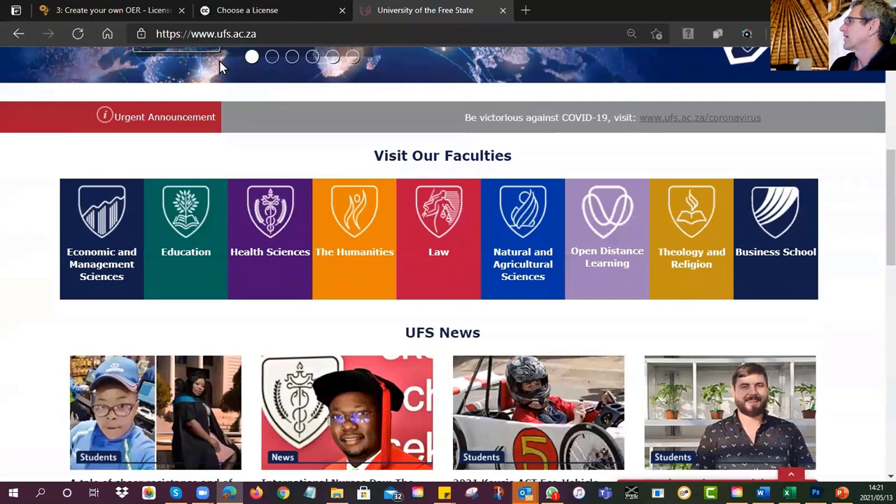
pyautogui.scroll(5, 219, 67)
# Step: Copy the university site address and return to the license chooser tab
pyautogui.rightClick(218, 35)
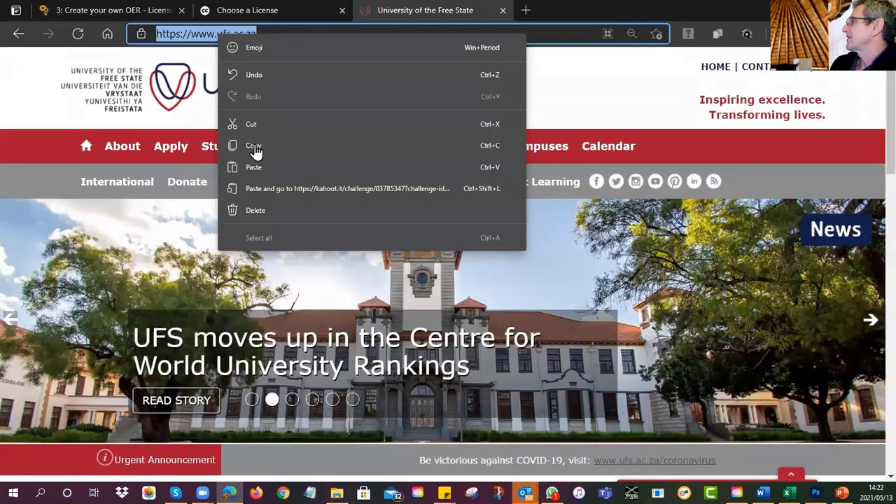
pyautogui.click(256, 151)
pyautogui.click(107, 10)
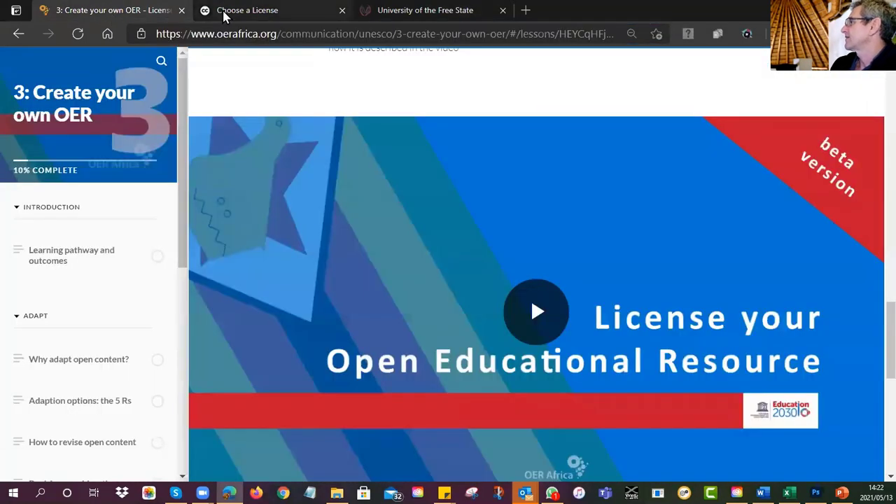
pyautogui.click(224, 16)
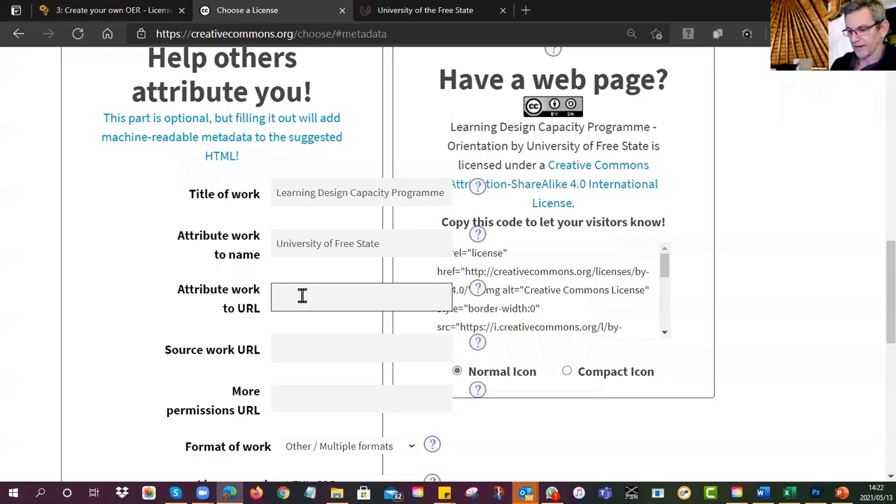
pyautogui.hotkey('ctrl', 'v')
pyautogui.click(112, 310)
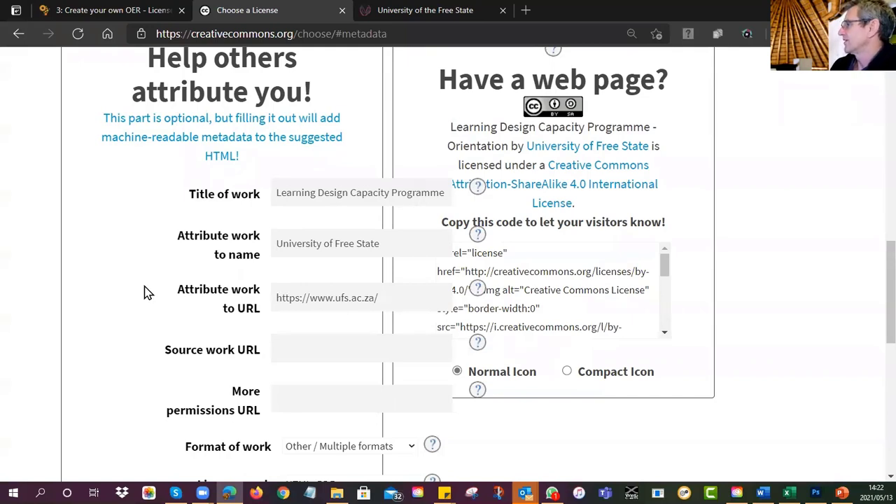
pyautogui.scroll(-2, 144, 291)
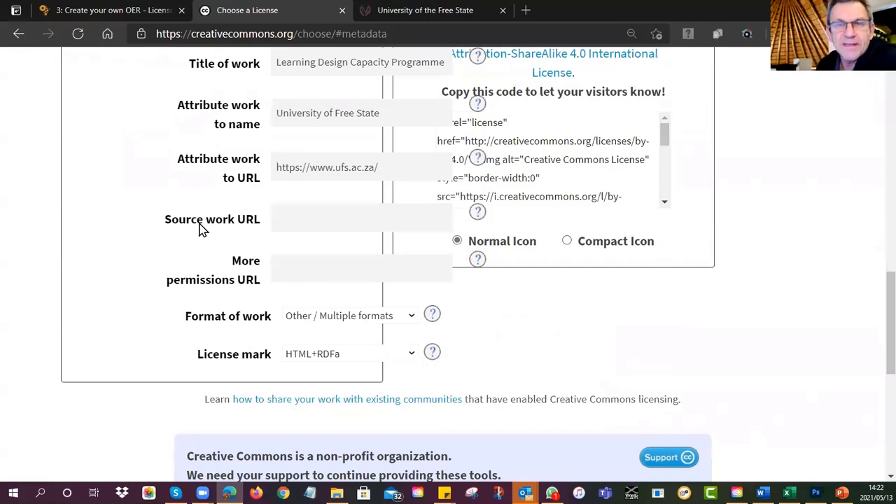
pyautogui.click(281, 221)
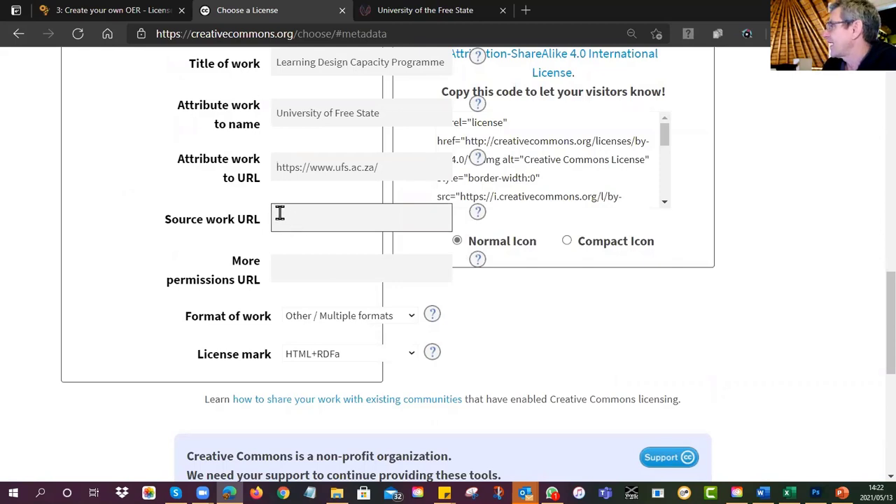
pyautogui.click(144, 212)
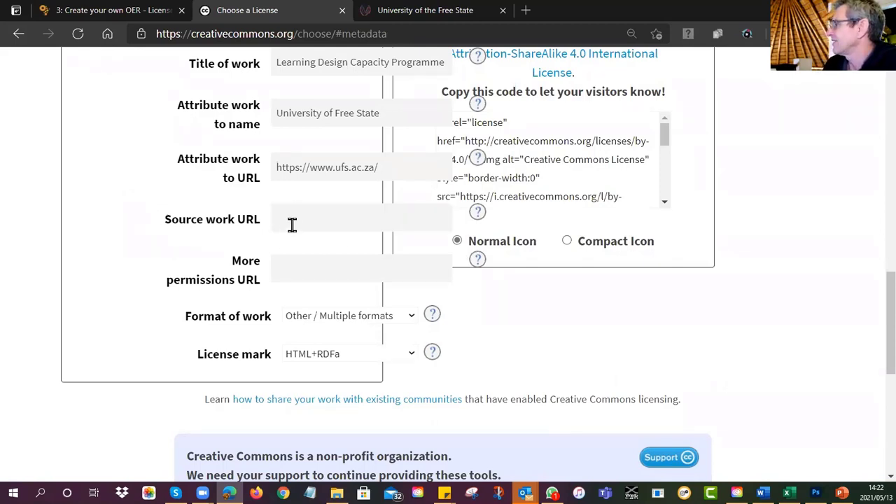
pyautogui.click(282, 267)
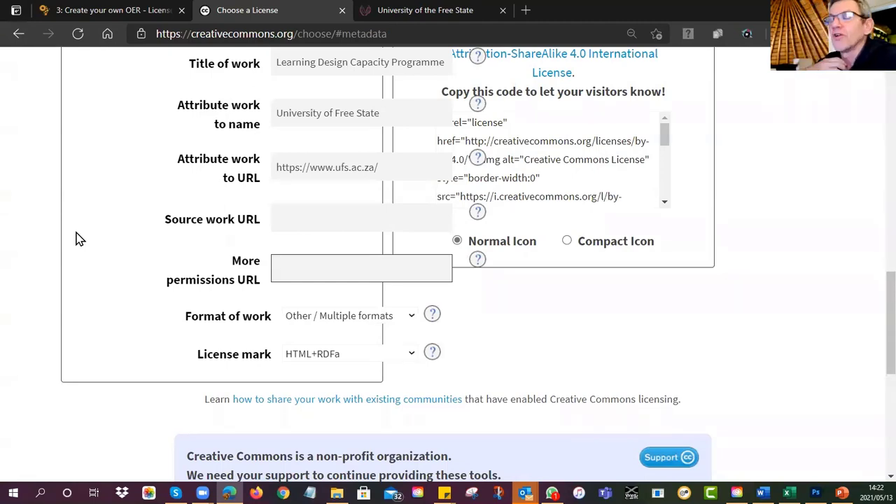
pyautogui.click(123, 262)
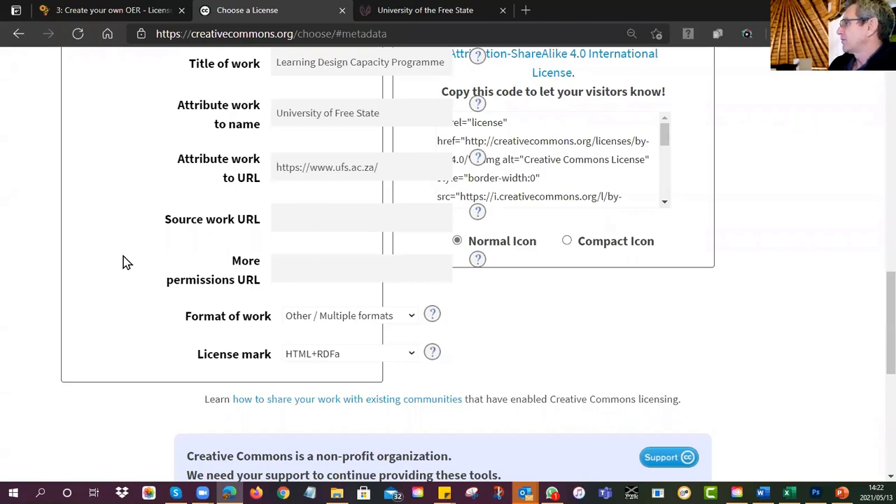
pyautogui.click(310, 321)
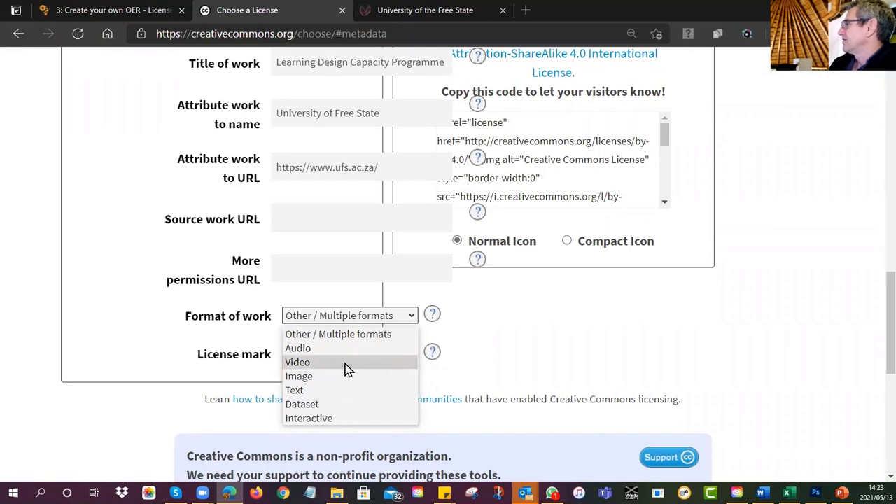
# Step: Keep Other / Multiple formats as work format and set License mark to HTML+RDFa
pyautogui.click(334, 335)
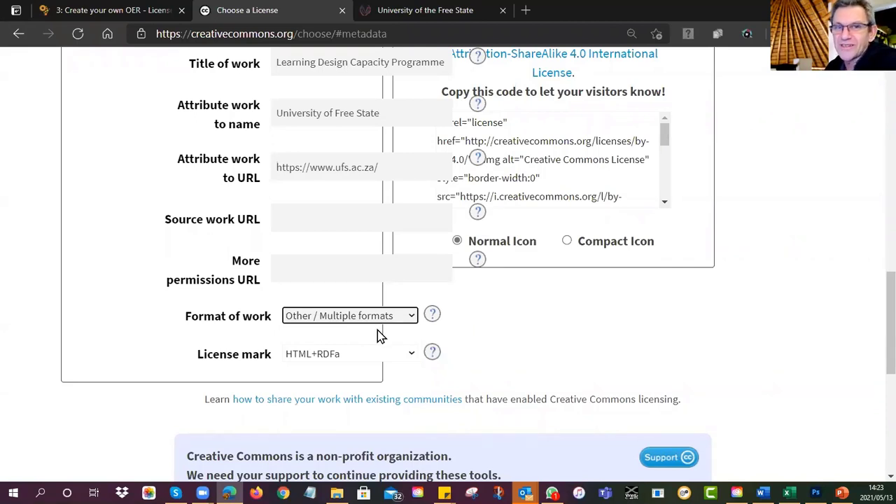
pyautogui.click(103, 330)
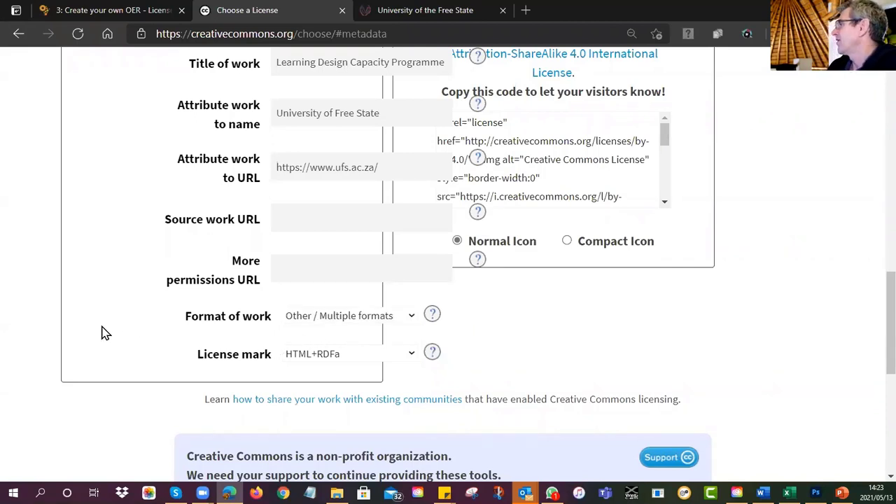
pyautogui.click(310, 356)
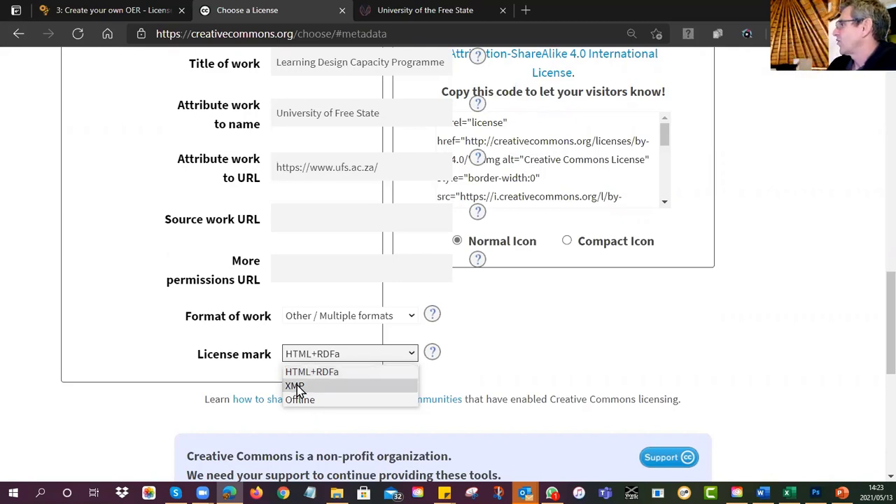
pyautogui.click(301, 401)
pyautogui.click(311, 358)
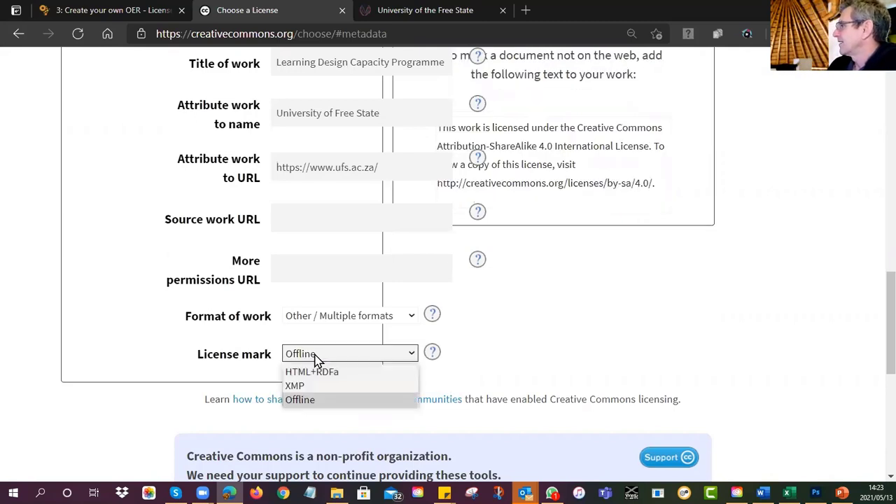
pyautogui.click(310, 371)
pyautogui.click(312, 358)
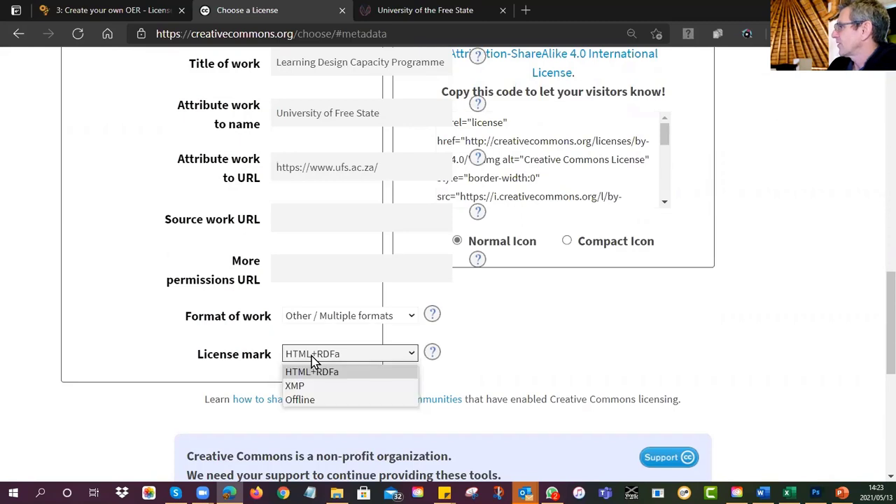
pyautogui.click(303, 399)
pyautogui.click(315, 359)
pyautogui.click(305, 371)
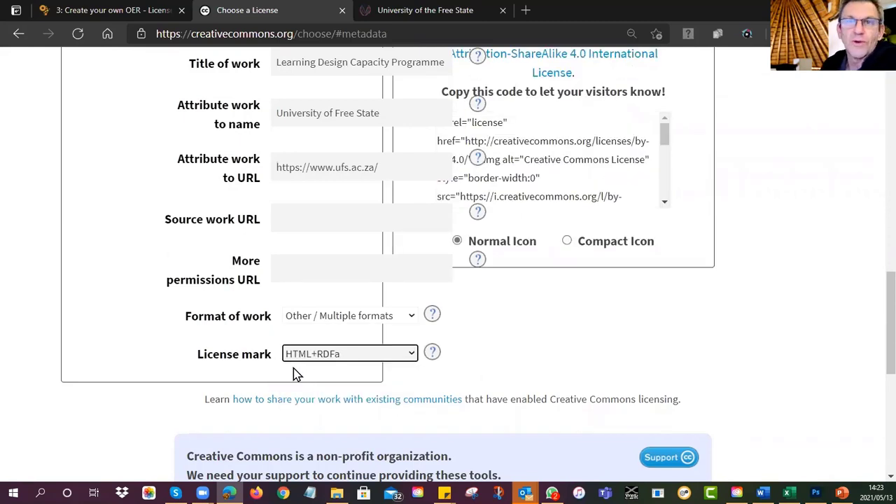
# Step: Select the CC BY-SA attribution text under Have a web page?, then switch to PowerPoint
pyautogui.scroll(3, 708, 308)
pyautogui.scroll(-1, 707, 306)
pyautogui.scroll(2, 706, 310)
pyautogui.scroll(-2, 711, 296)
pyautogui.scroll(3, 820, 337)
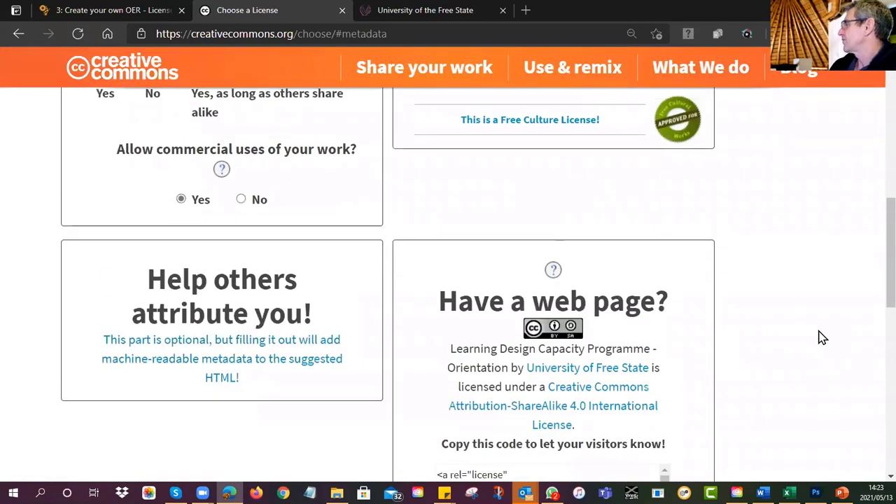
pyautogui.scroll(-2, 820, 337)
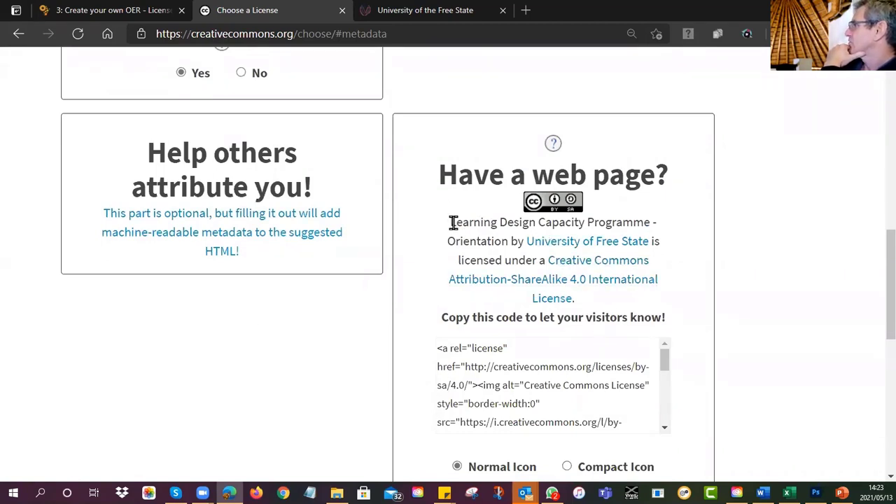
pyautogui.moveTo(451, 222); pyautogui.dragTo(517, 202)
pyautogui.click(600, 310)
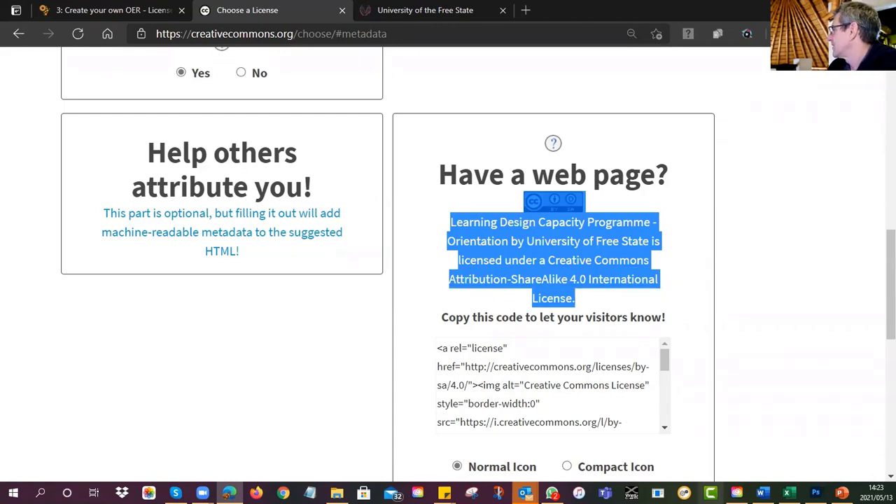
pyautogui.click(842, 492)
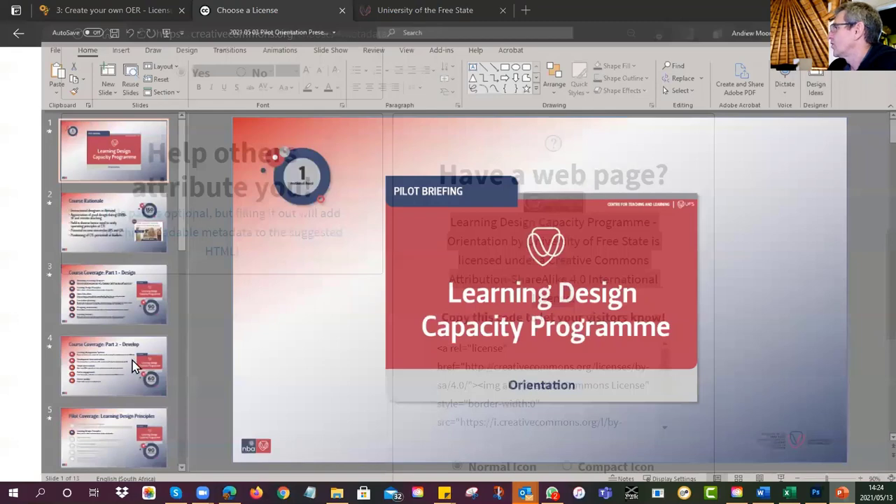
# Step: On slide 13, Questions & queries, move the You in? callout to the left
pyautogui.scroll(-5, 109, 350)
pyautogui.click(112, 404)
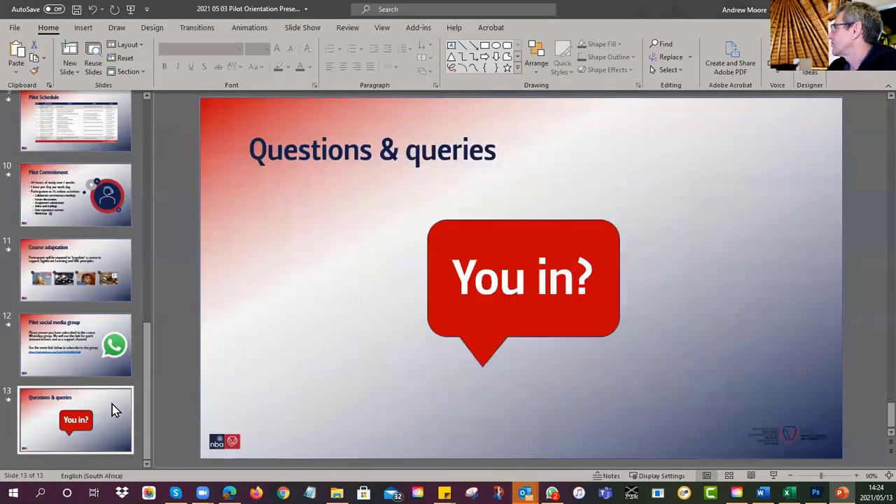
pyautogui.click(480, 323)
pyautogui.moveTo(479, 323); pyautogui.dragTo(304, 326)
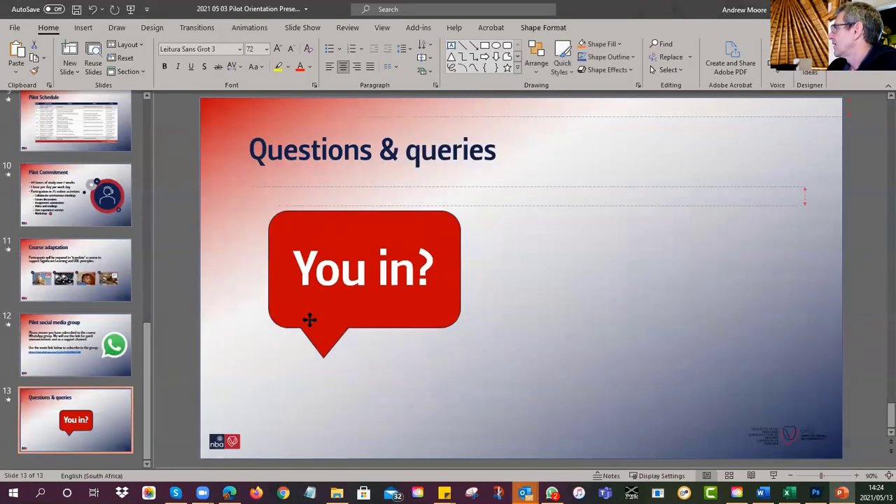
pyautogui.click(604, 383)
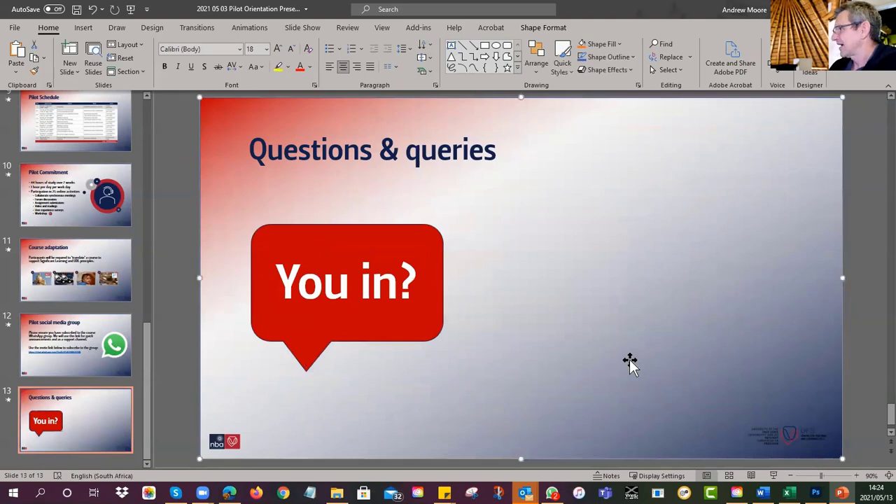
# Step: Paste the CC BY-SA 4.0 icon and attribution text, placing the icon at right centre
pyautogui.moveTo(630, 361); pyautogui.dragTo(630, 362)
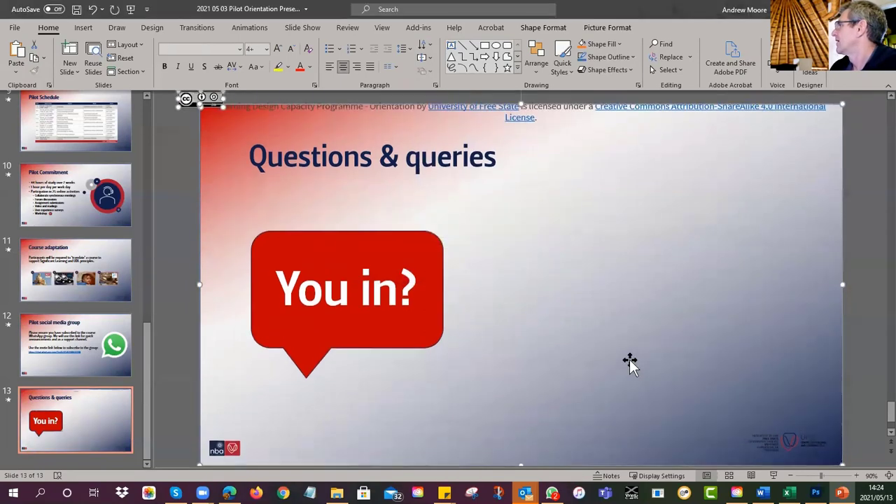
pyautogui.moveTo(208, 107); pyautogui.dragTo(311, 164)
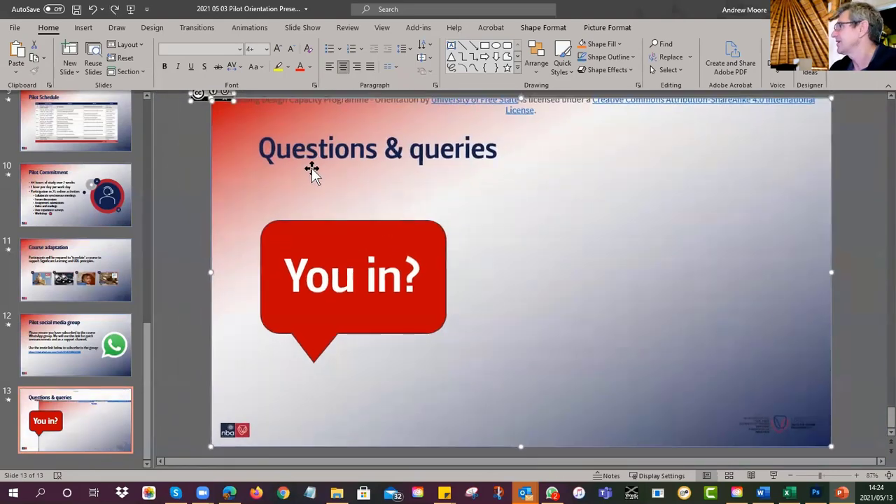
pyautogui.click(196, 176)
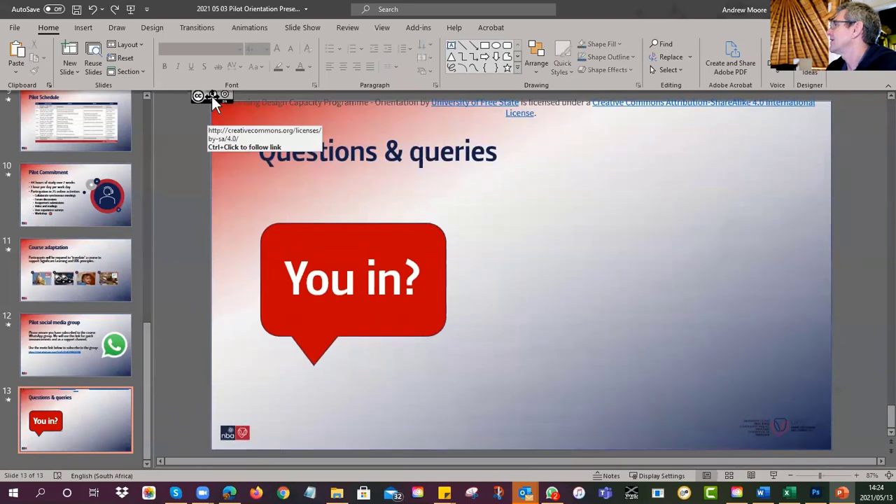
pyautogui.moveTo(211, 93); pyautogui.dragTo(658, 230)
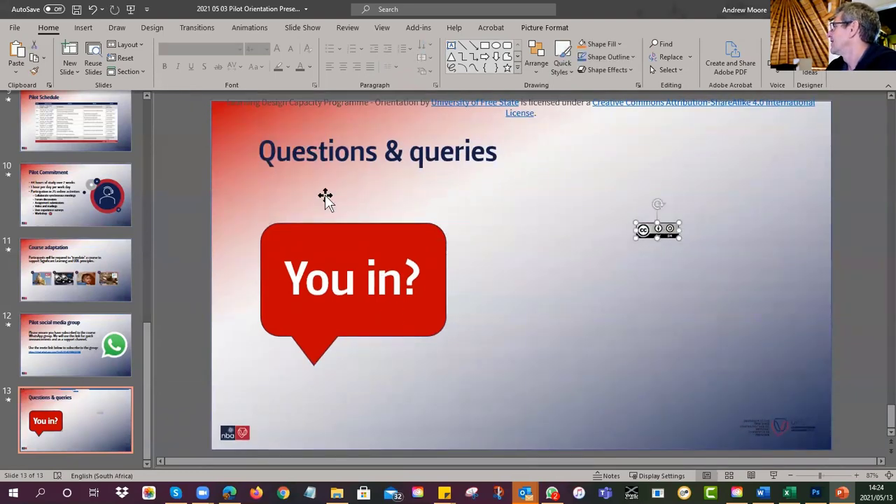
pyautogui.click(328, 101)
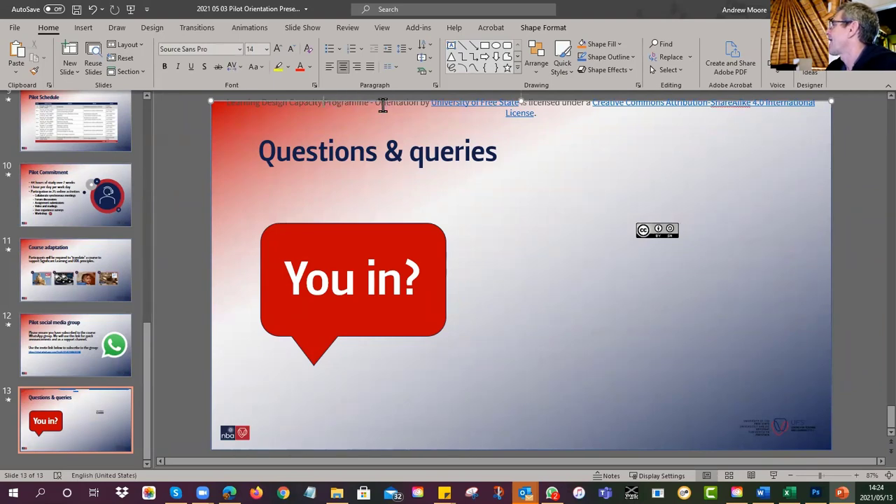
# Step: Move the licence text box to mid-right and narrow it so the attribution wraps
pyautogui.moveTo(385, 100); pyautogui.dragTo(364, 255)
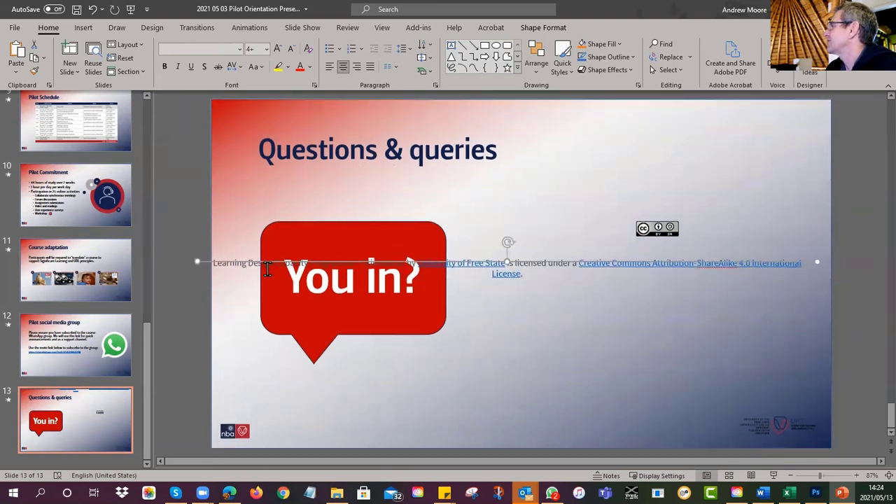
pyautogui.moveTo(197, 261); pyautogui.dragTo(609, 190)
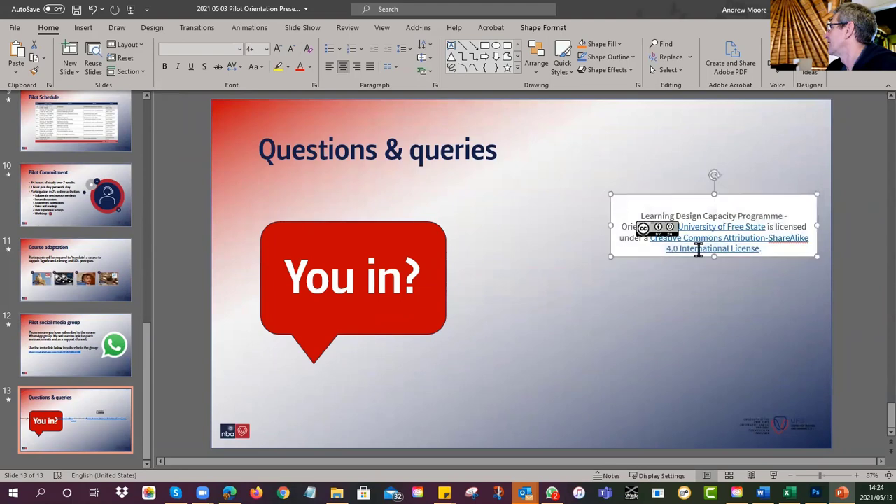
pyautogui.moveTo(736, 261); pyautogui.dragTo(713, 306)
pyautogui.click(688, 286)
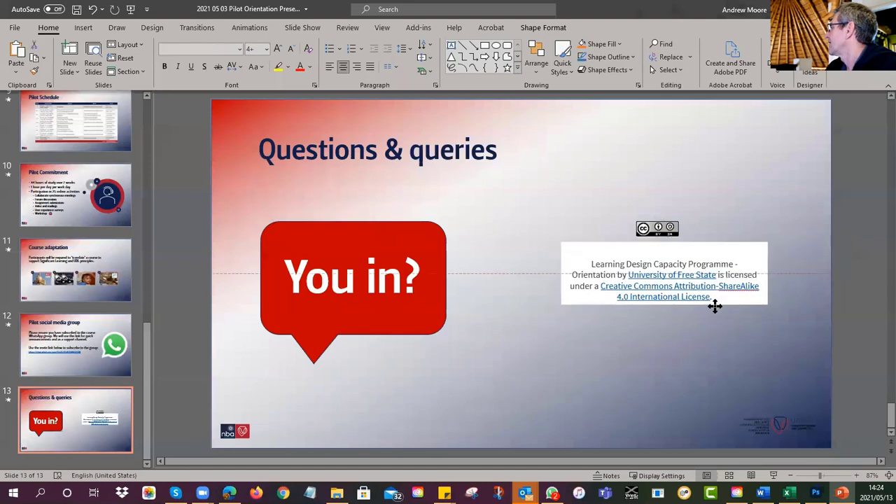
pyautogui.click(699, 354)
# Step: Centre the CC icon just above the text box, then return to the Creative Commons page
pyautogui.moveTo(663, 226)
pyautogui.mouseDown()
pyautogui.moveTo(666, 239)
pyautogui.moveTo(659, 233)
pyautogui.mouseUp()
pyautogui.click(690, 345)
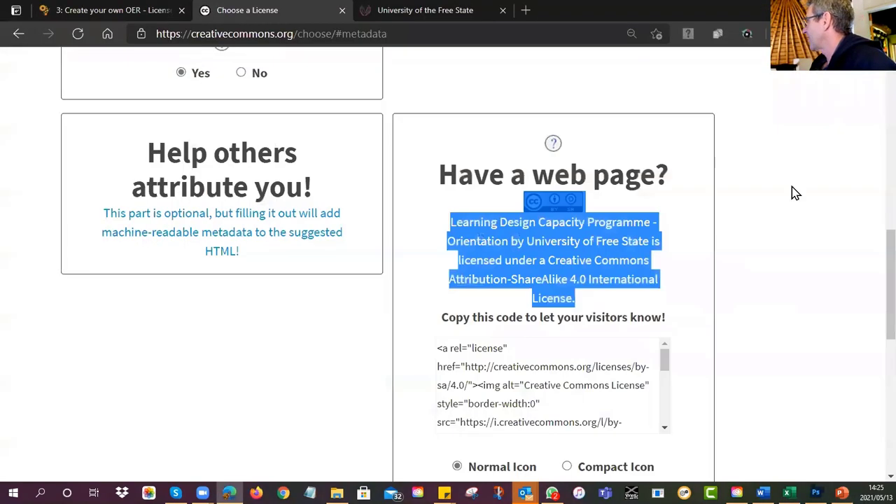
pyautogui.click(793, 190)
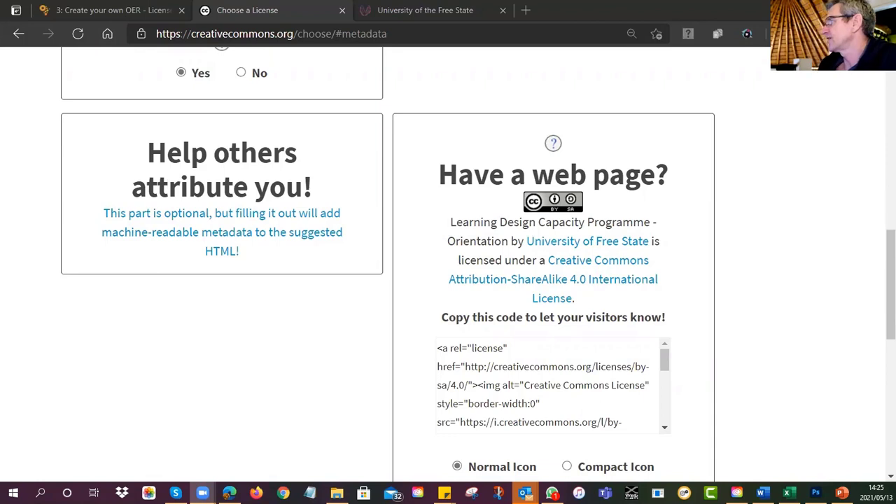
pyautogui.click(194, 236)
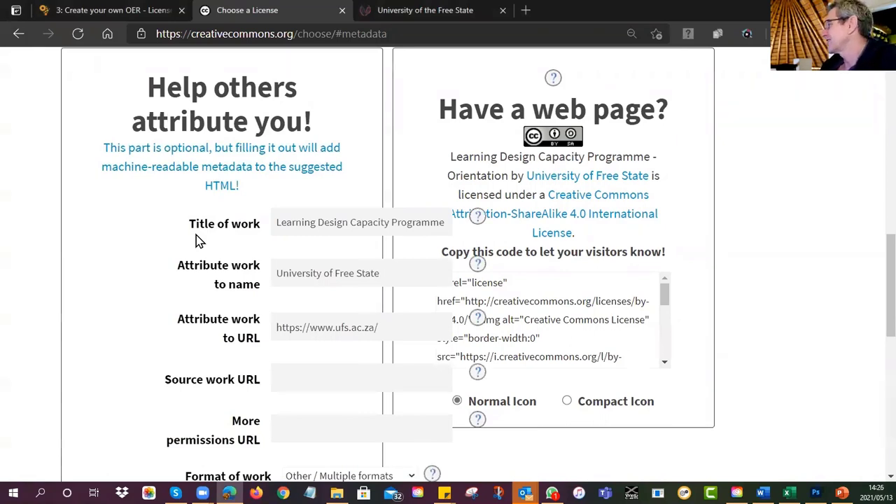
pyautogui.click(193, 158)
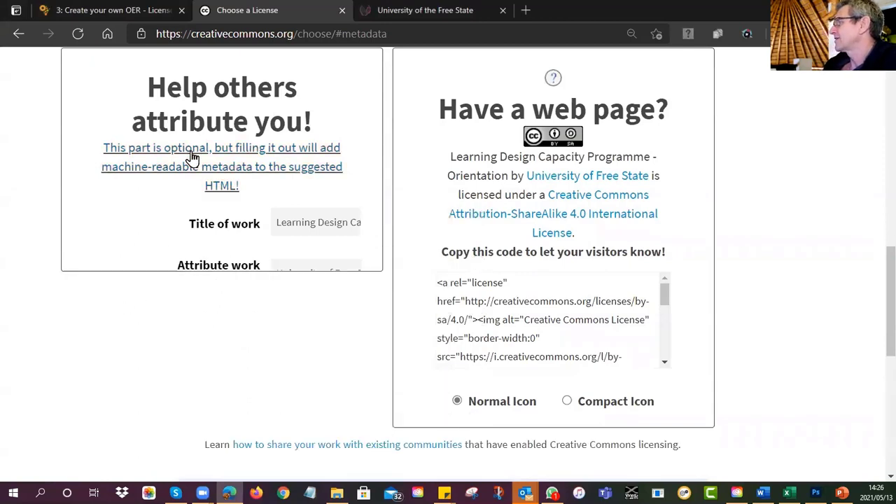